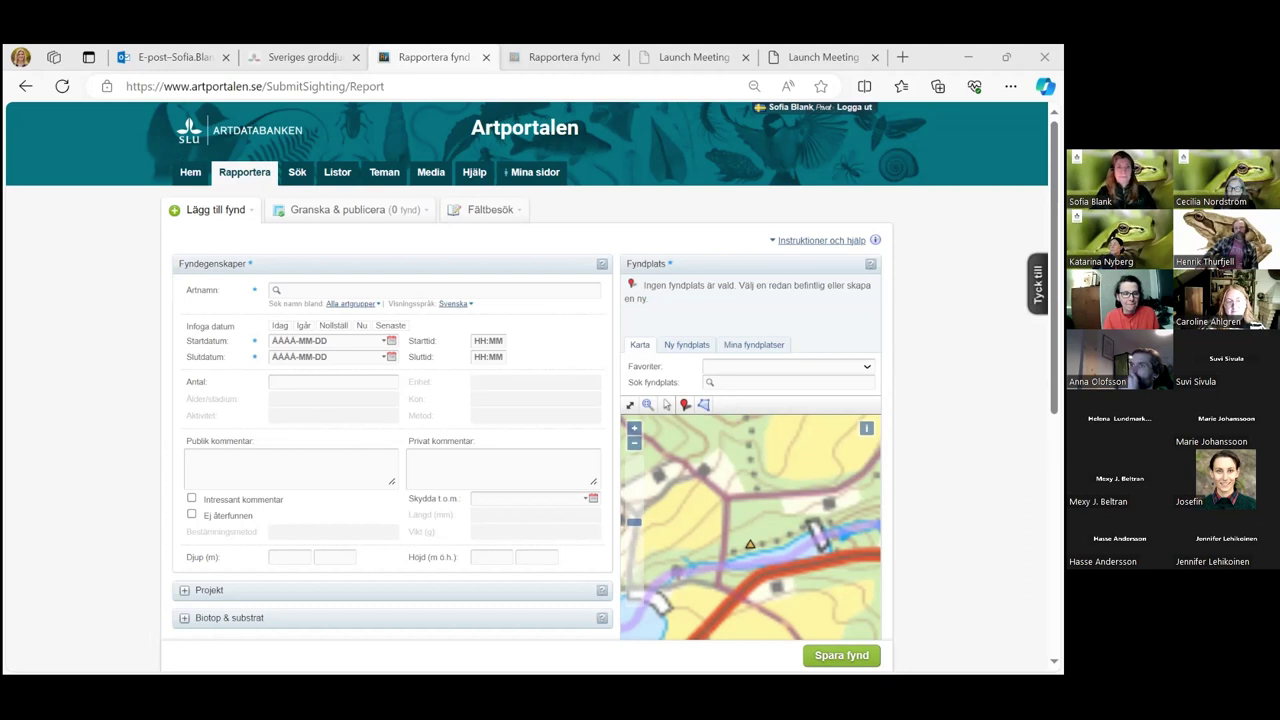
# Open the sightings search form and choose Vanlig groda as the species
pyautogui.click(294, 179)
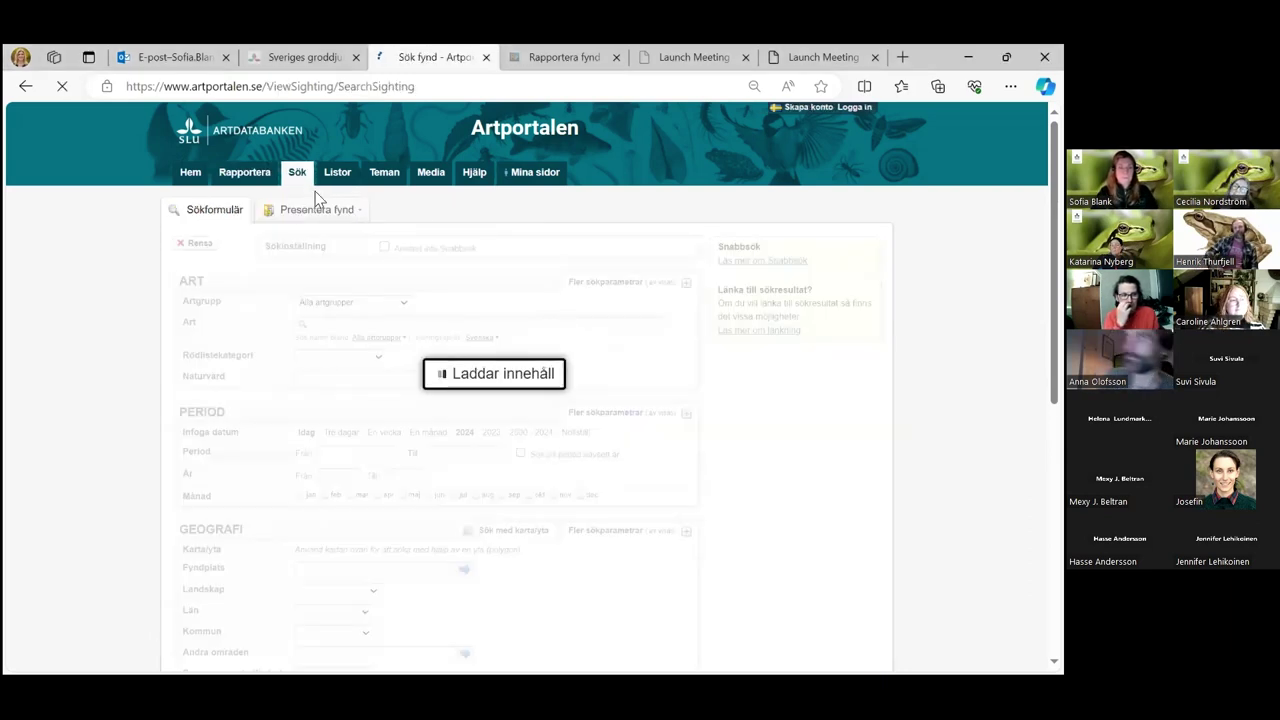
pyautogui.moveTo(320, 210)
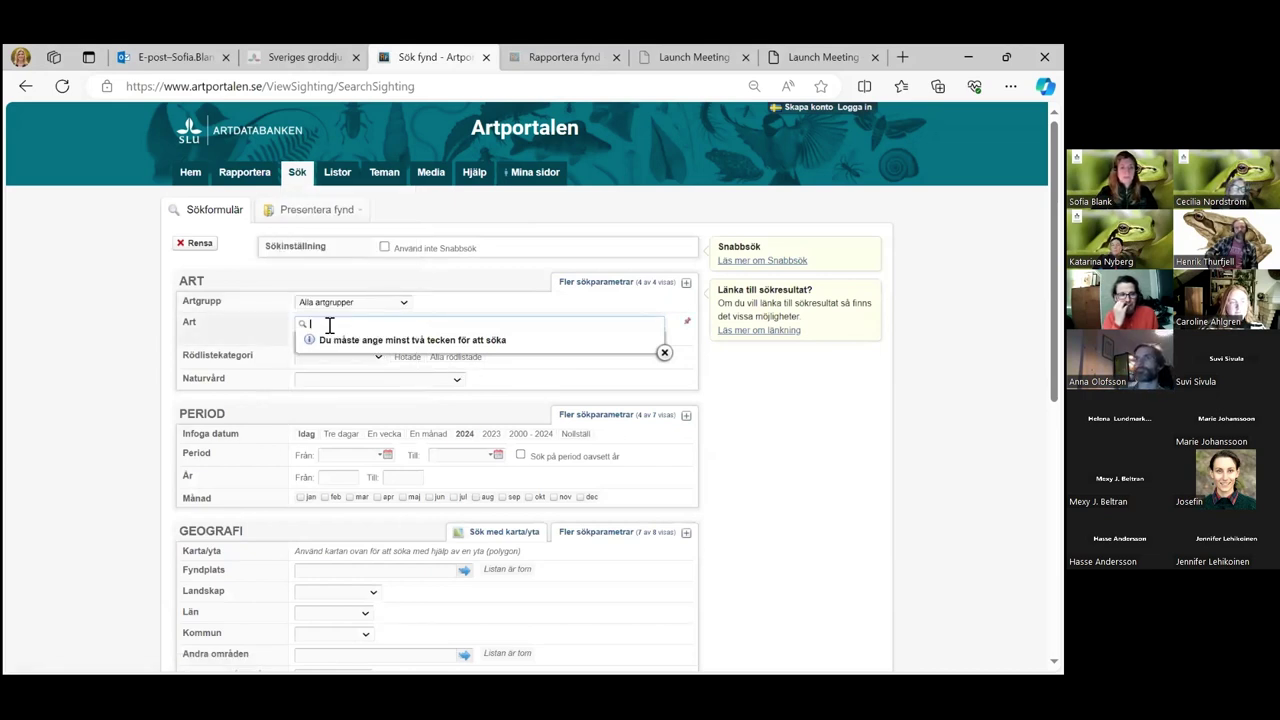
pyautogui.write('va')
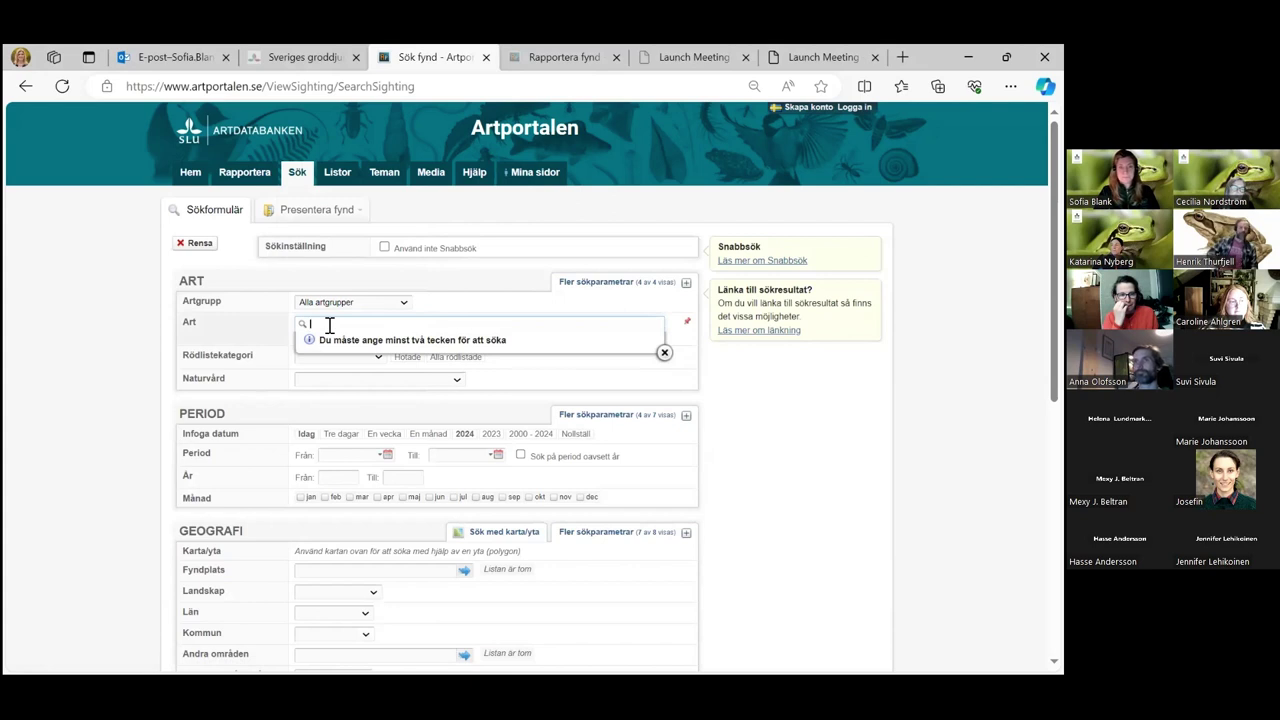
pyautogui.write('nli')
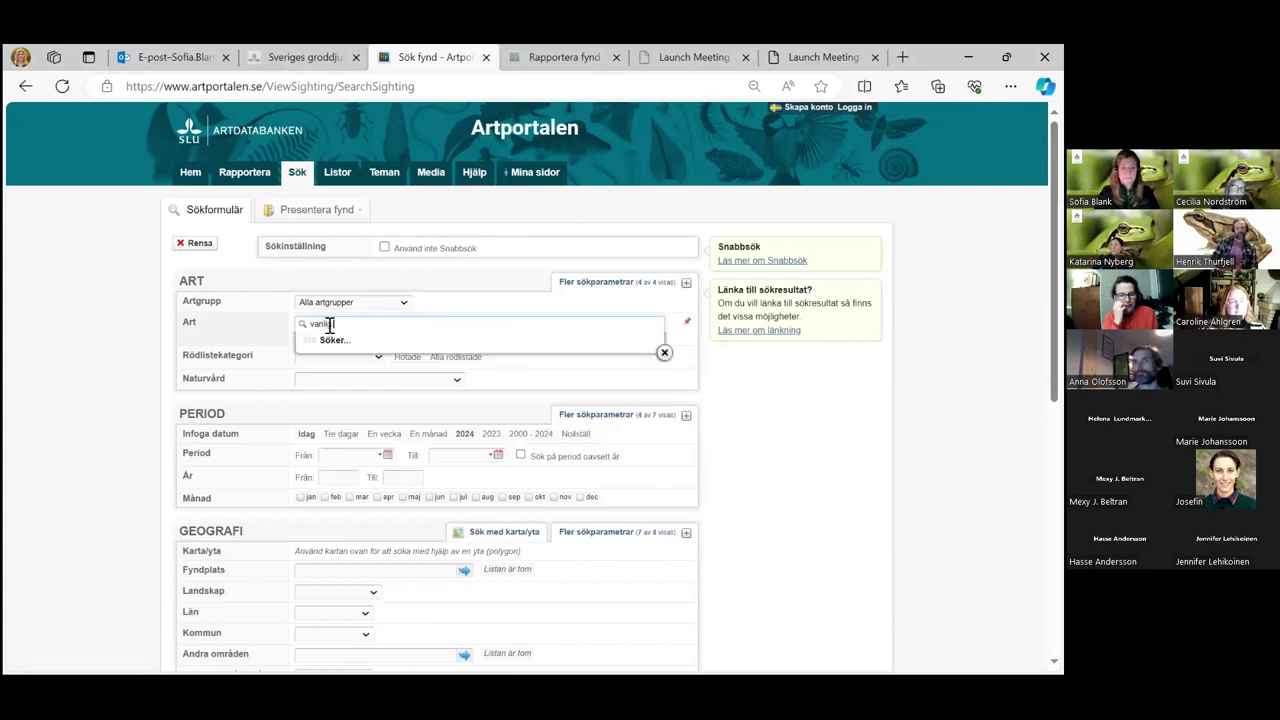
pyautogui.write('g groda')
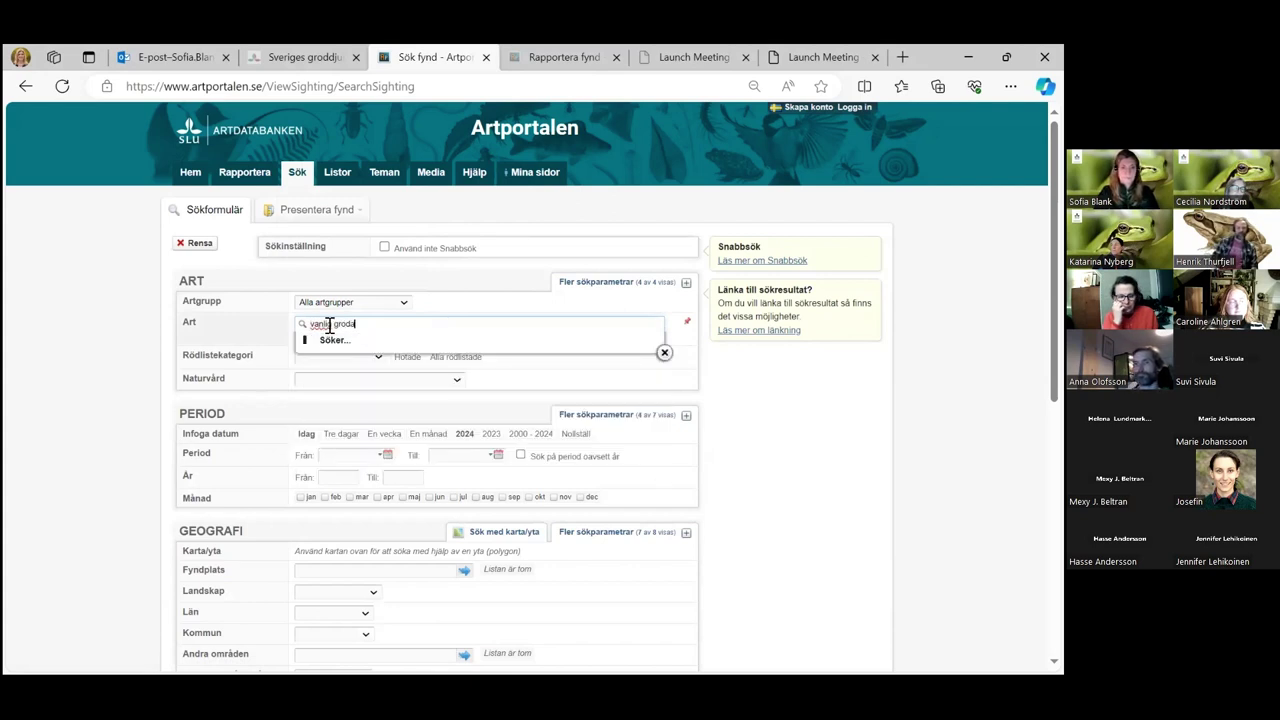
pyautogui.click(330, 340)
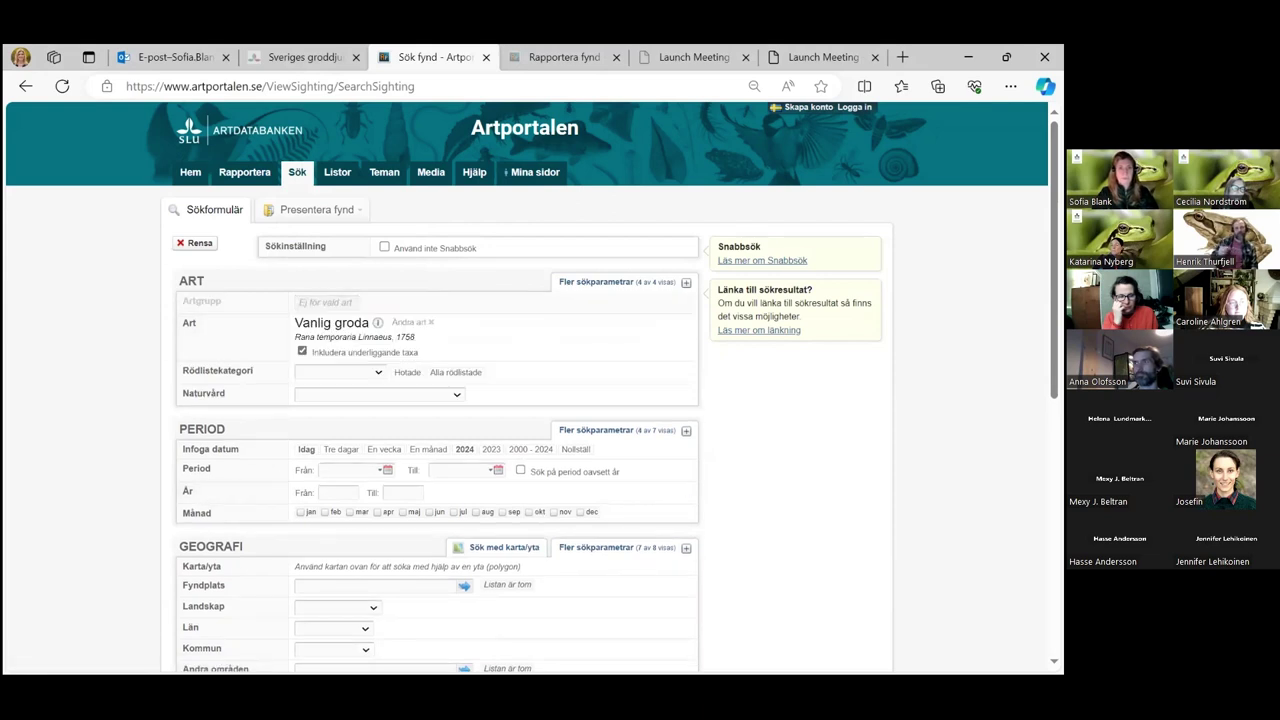
# Limit the search period to the years 2015 to 2023
pyautogui.scroll(-1, 527, 400)
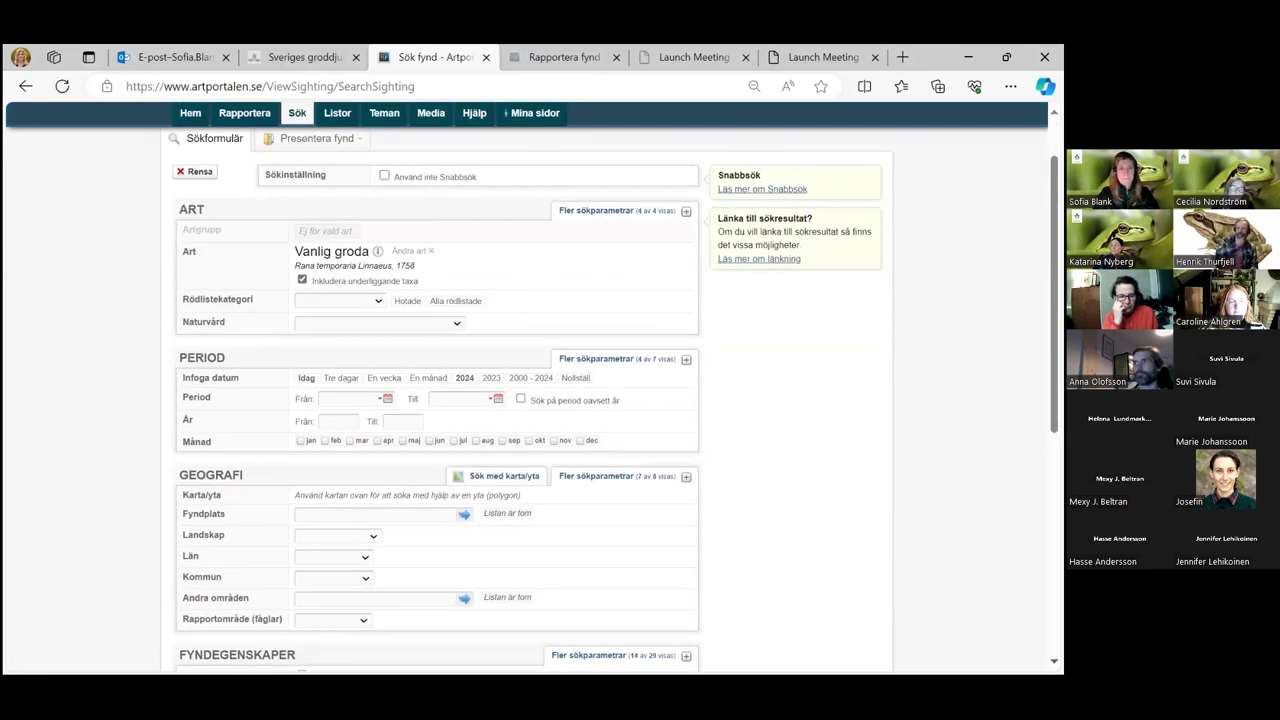
pyautogui.click(338, 422)
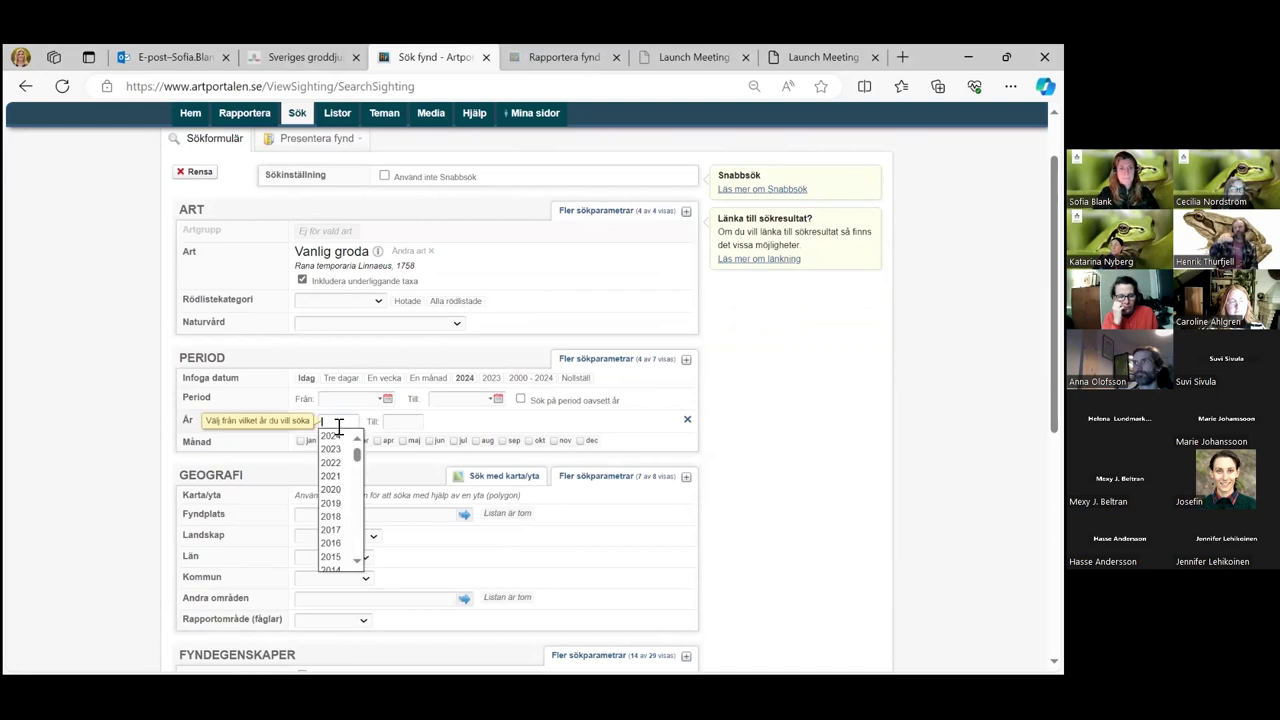
pyautogui.click(339, 563)
pyautogui.click(403, 422)
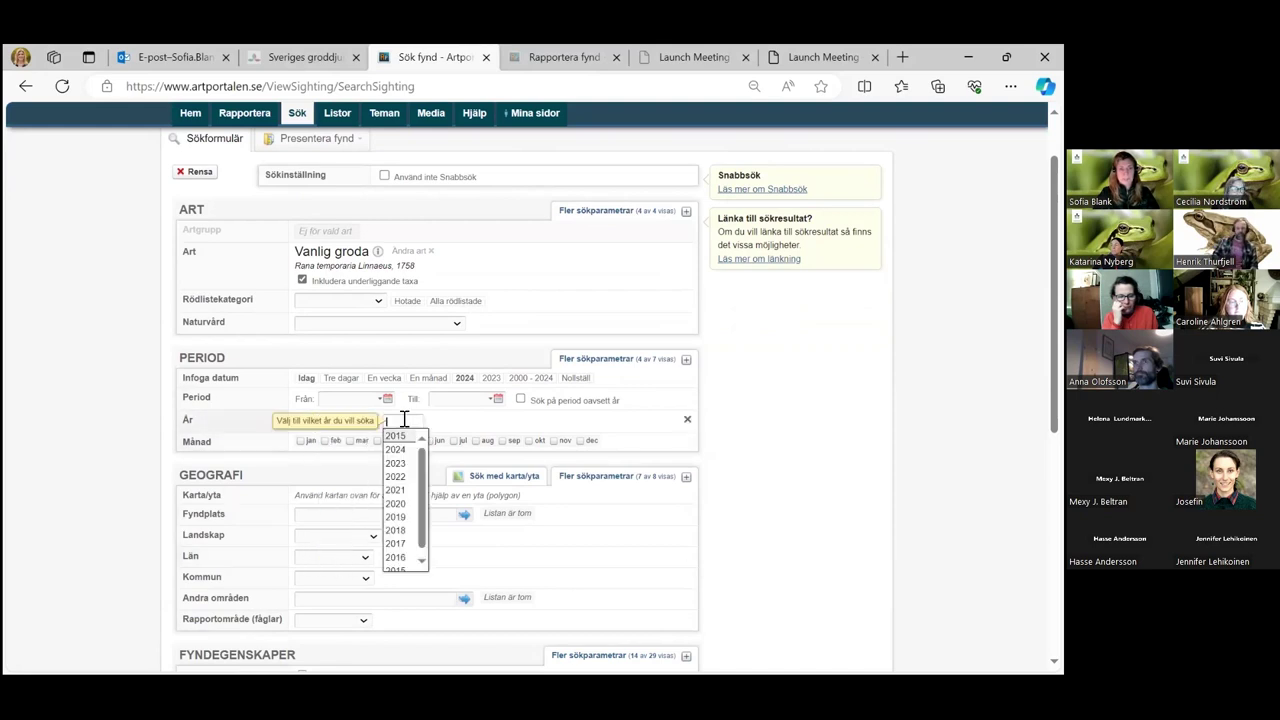
pyautogui.click(400, 463)
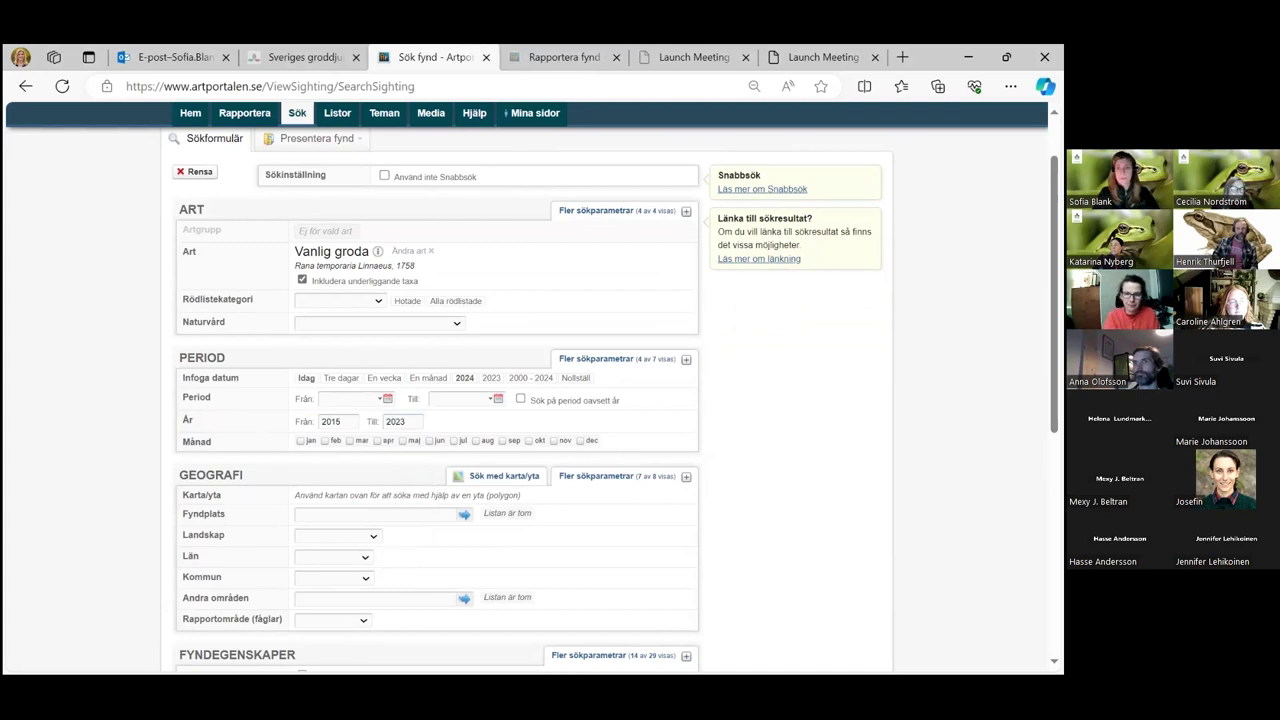
# Restrict the search geography to the municipality of Säter
pyautogui.scroll(-5, 358, 458)
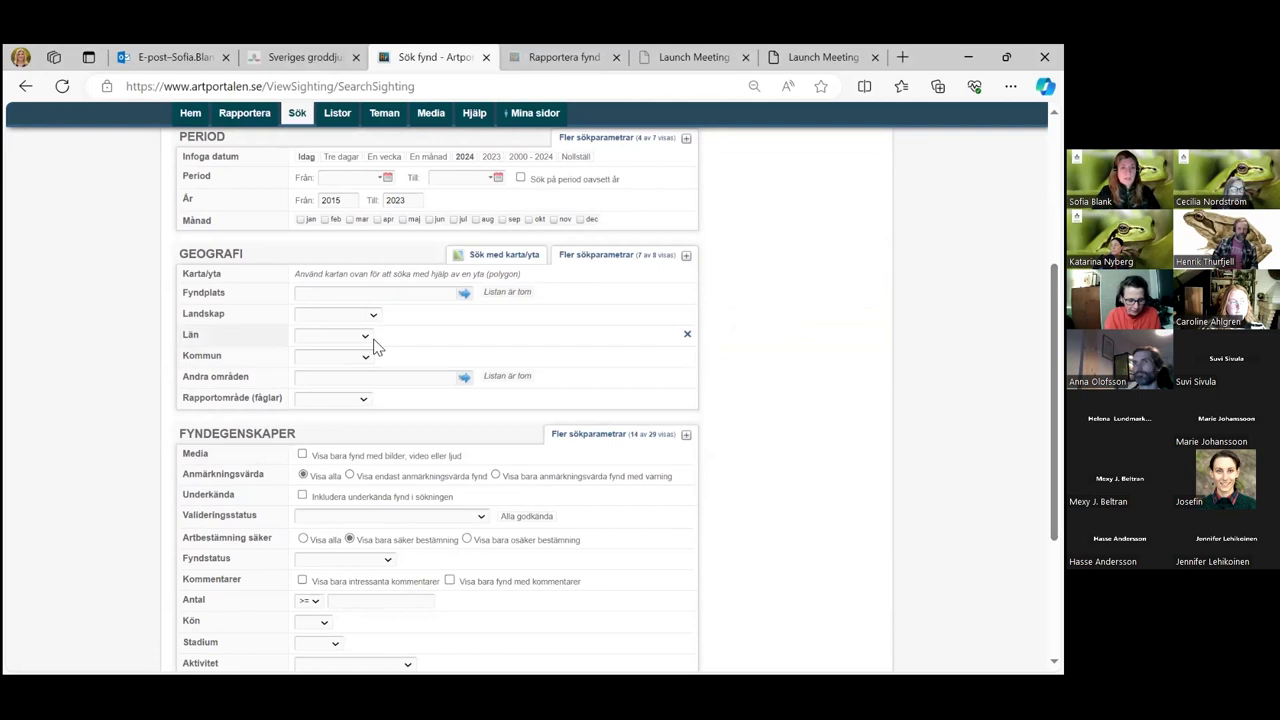
pyautogui.click(365, 357)
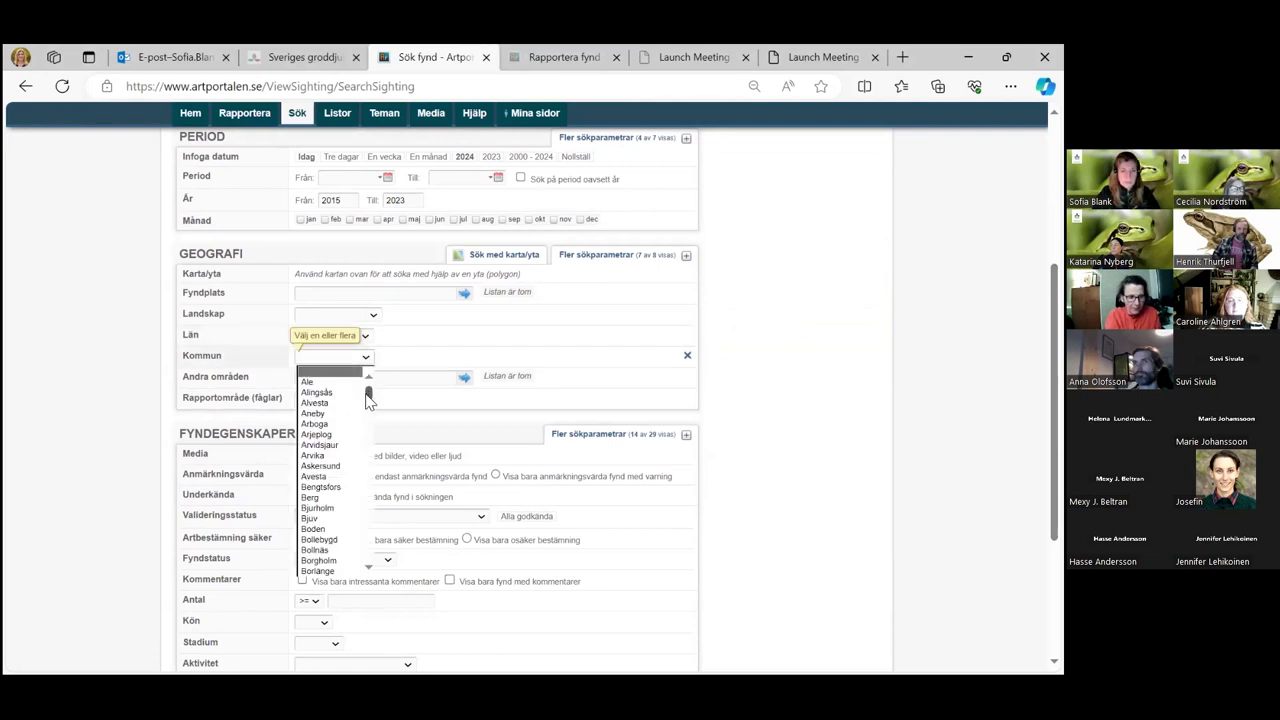
pyautogui.moveTo(369, 393); pyautogui.dragTo(367, 513)
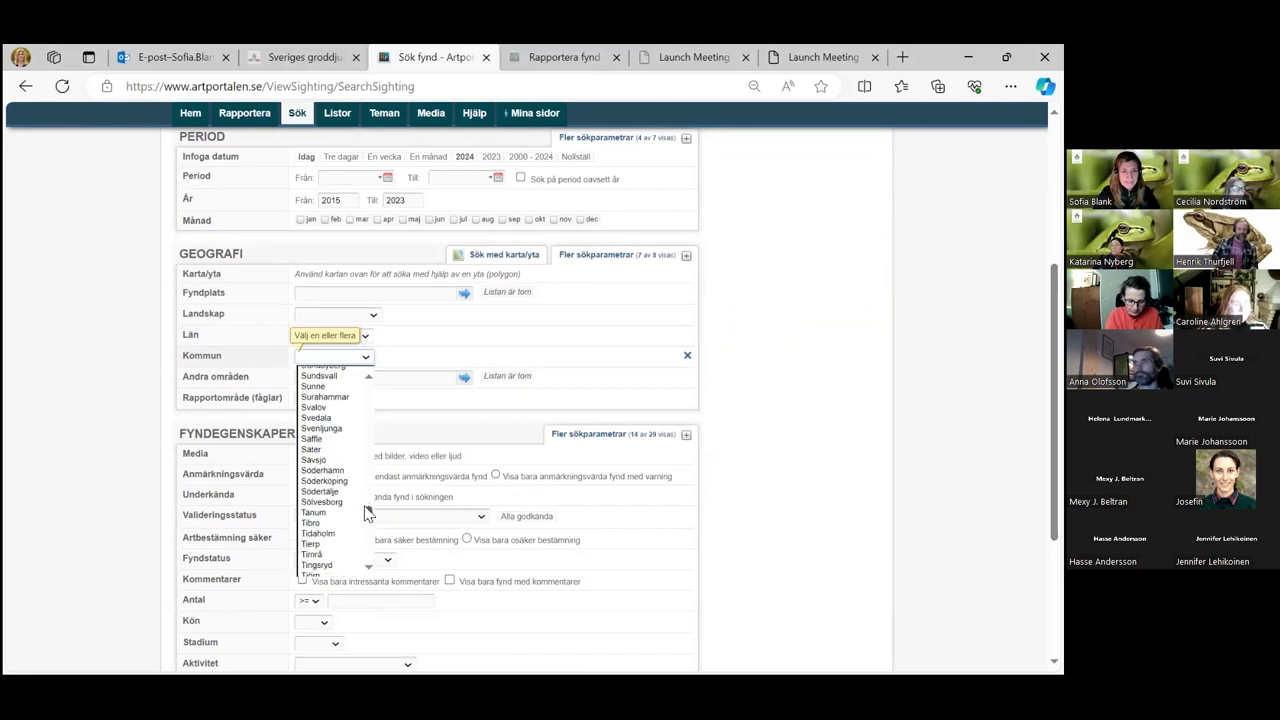
pyautogui.click(312, 449)
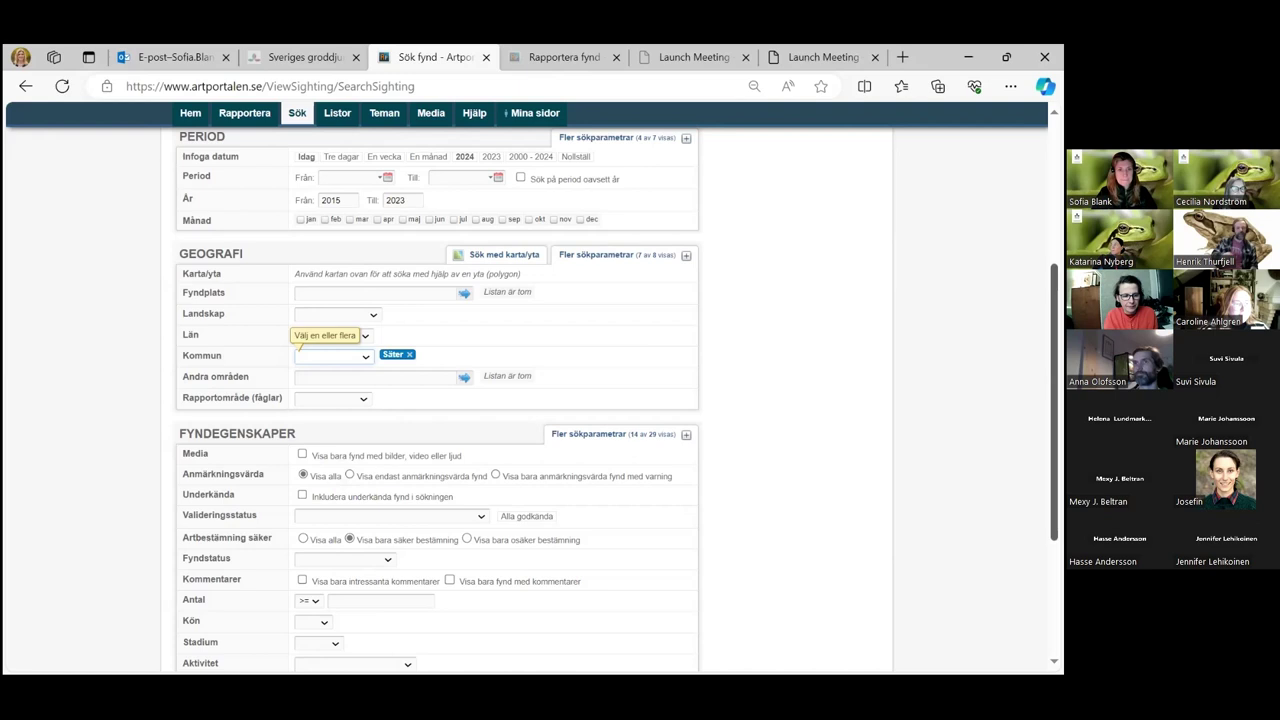
# Filter the sightings by the life stages ägg and adult
pyautogui.scroll(-1, 437, 400)
pyautogui.scroll(-2, 437, 400)
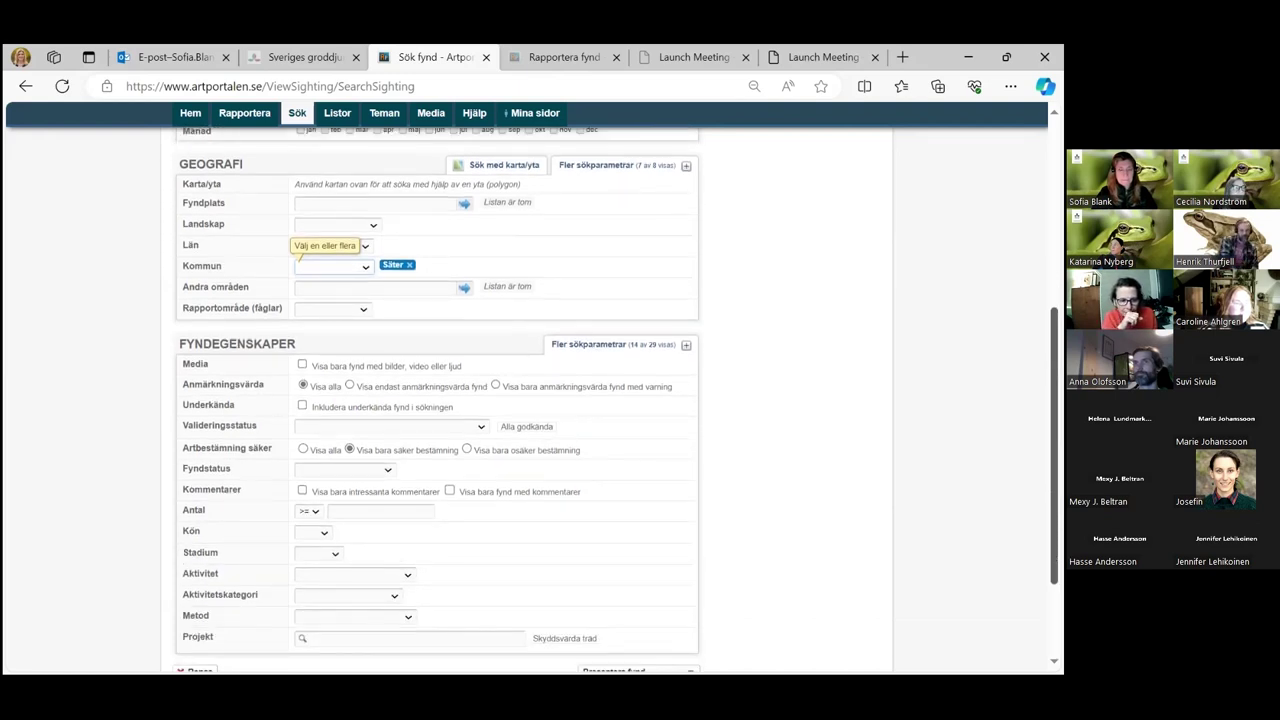
pyautogui.scroll(-1, 437, 400)
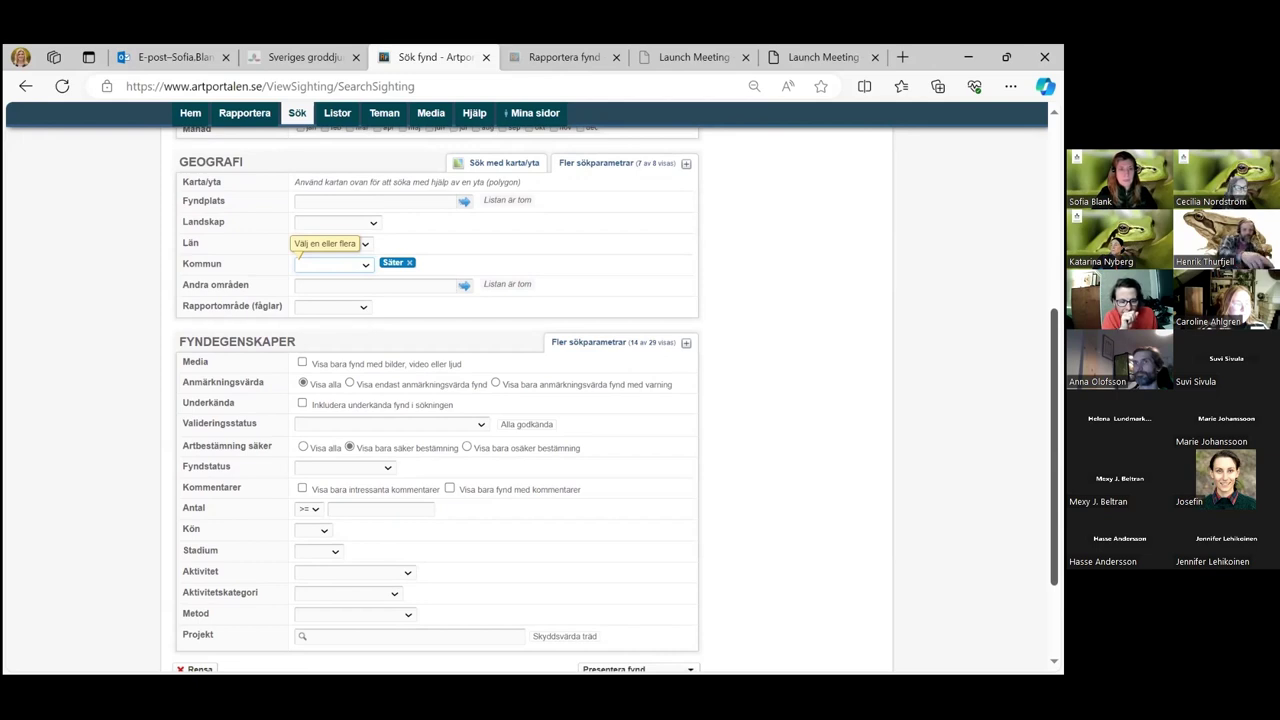
pyautogui.click(335, 554)
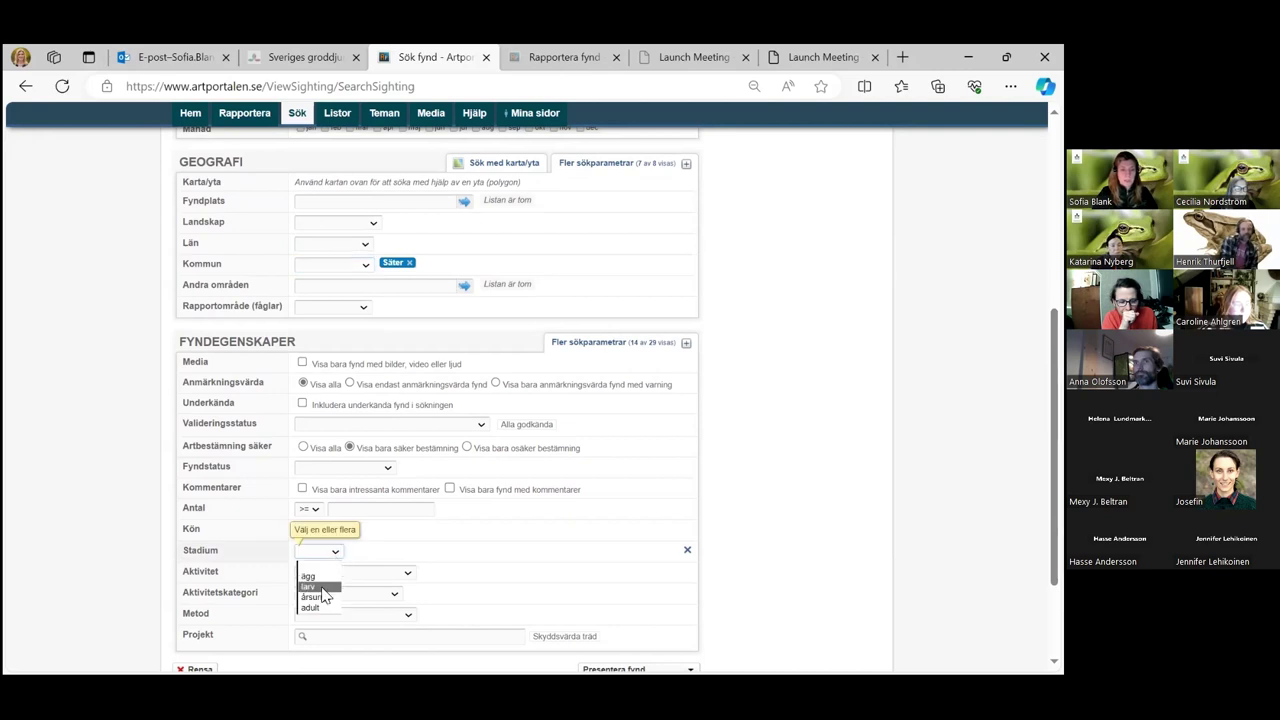
pyautogui.click(320, 578)
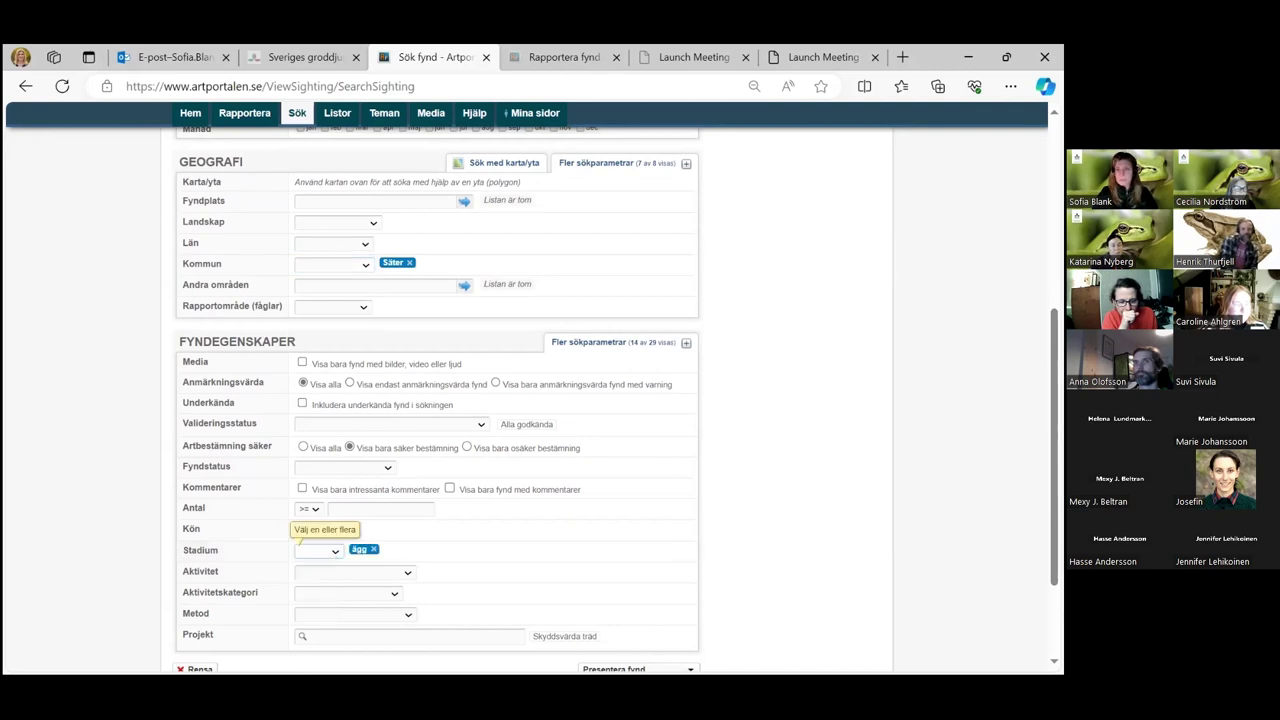
pyautogui.click(337, 556)
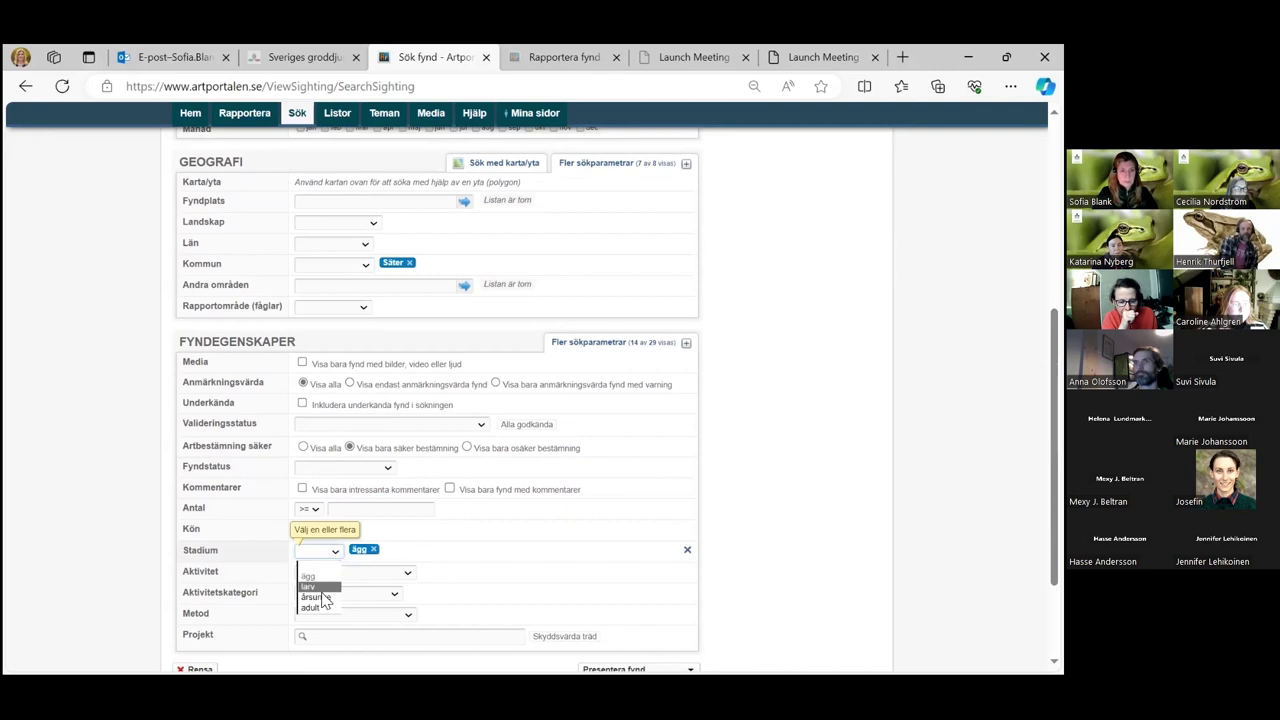
pyautogui.click(318, 608)
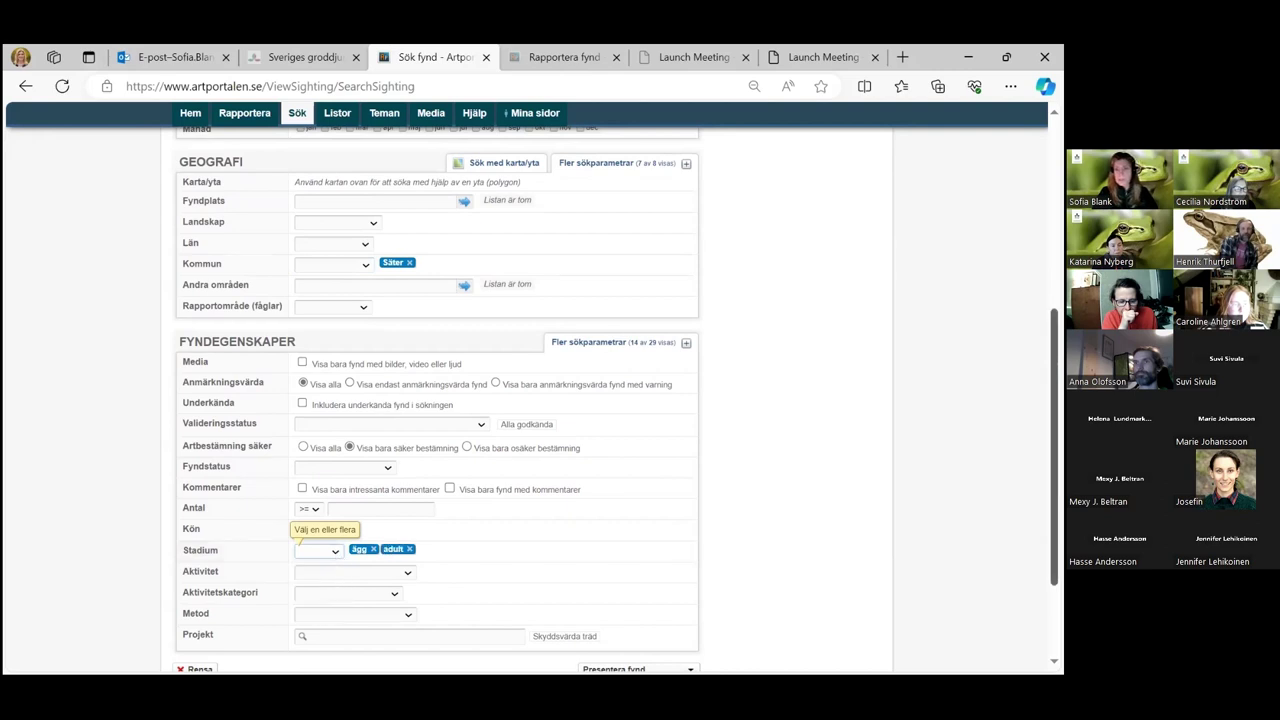
# Present the matching sightings on a dot map (Prickkarta)
pyautogui.scroll(-3, 320, 600)
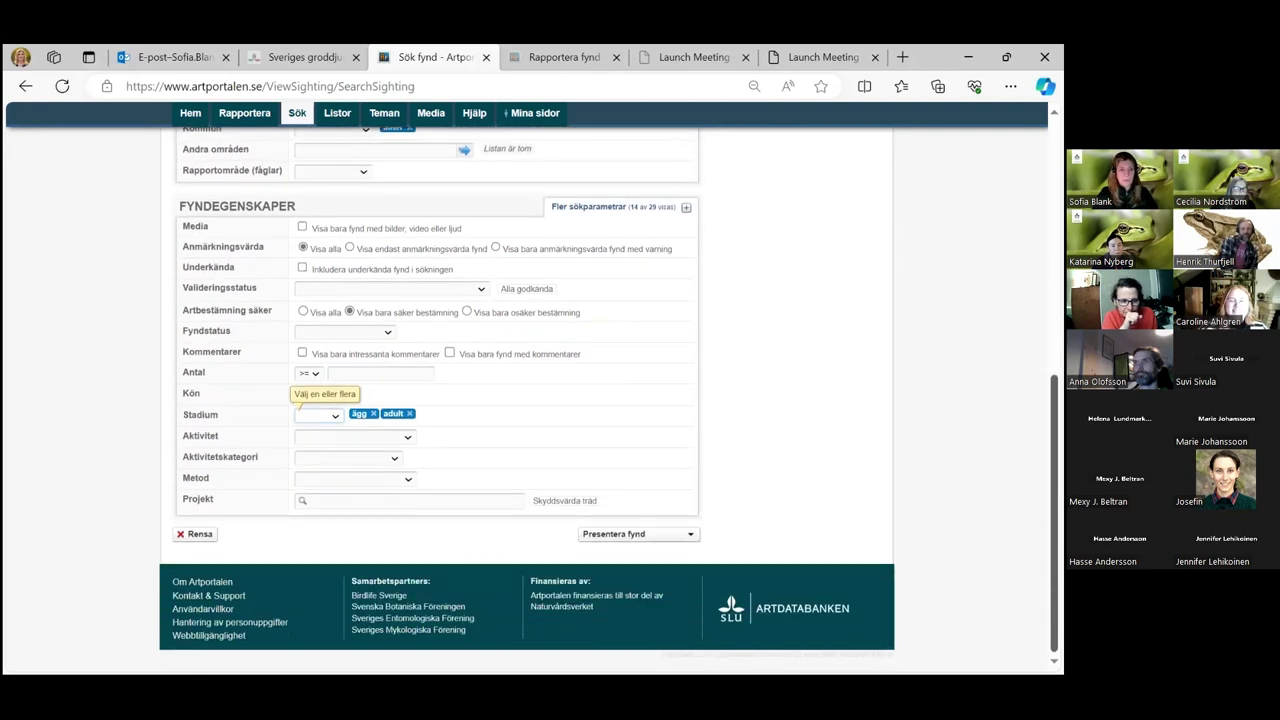
pyautogui.click(689, 534)
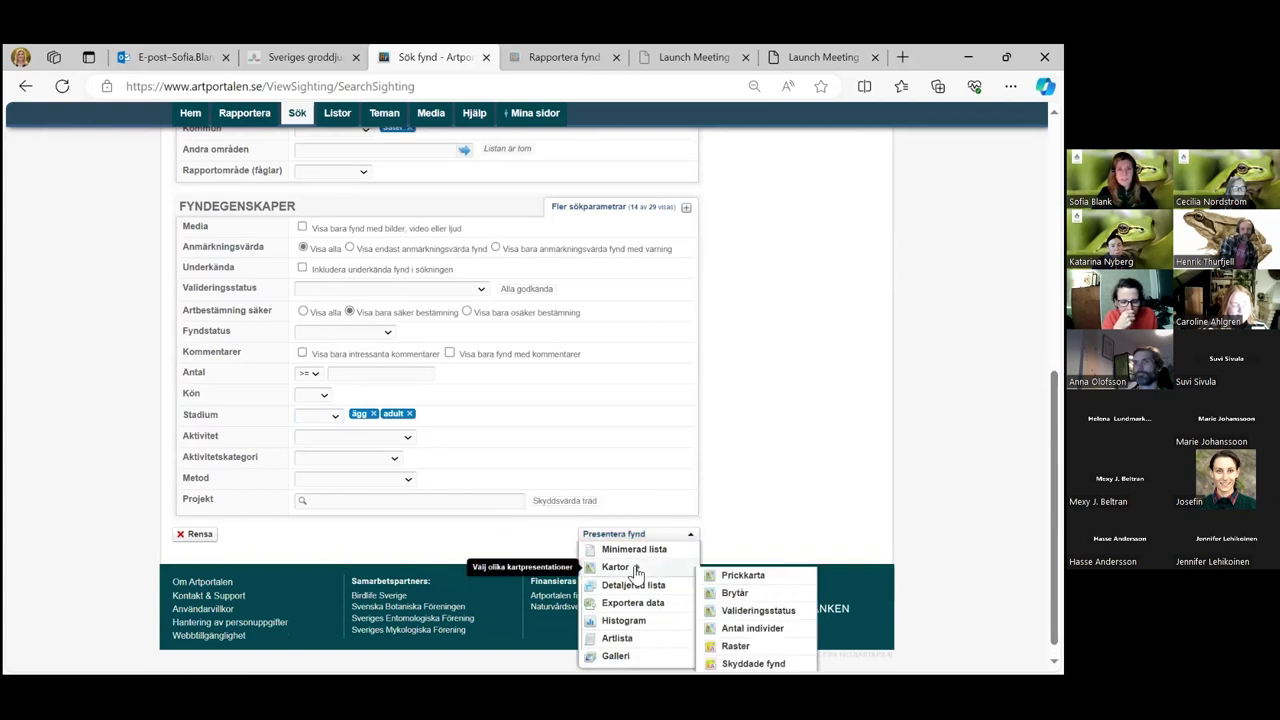
pyautogui.moveTo(650, 567)
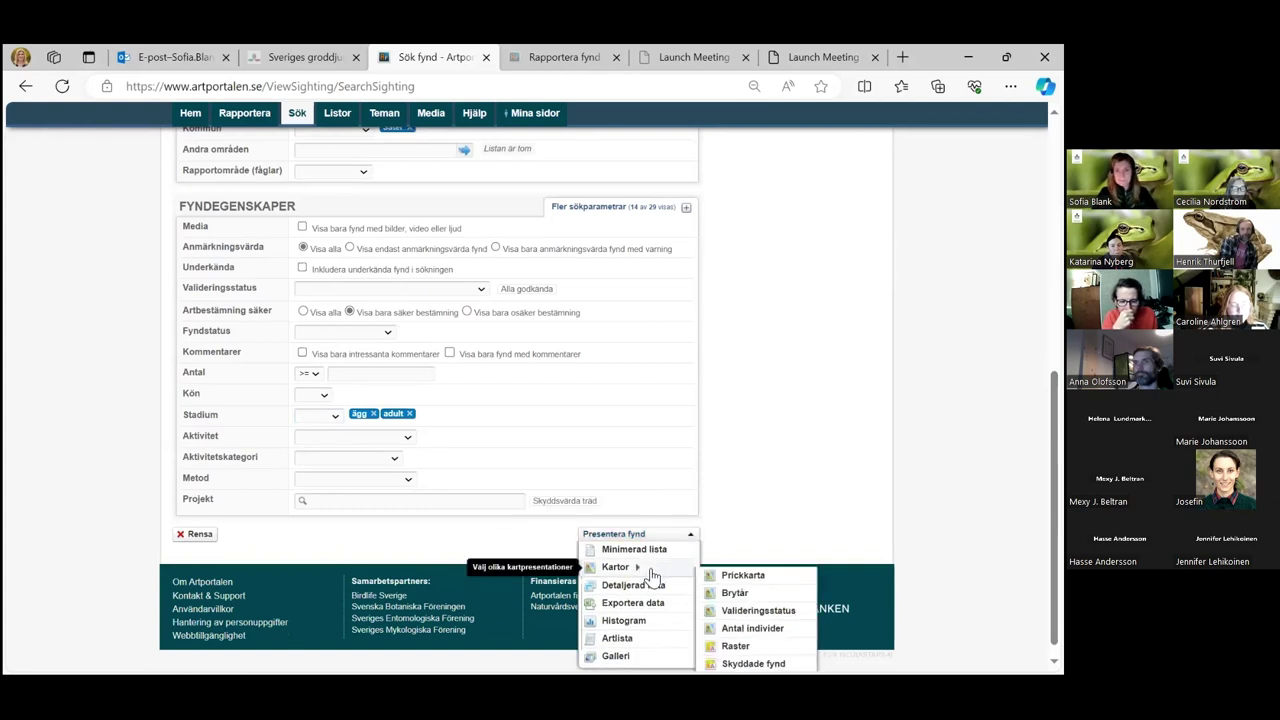
pyautogui.click(717, 566)
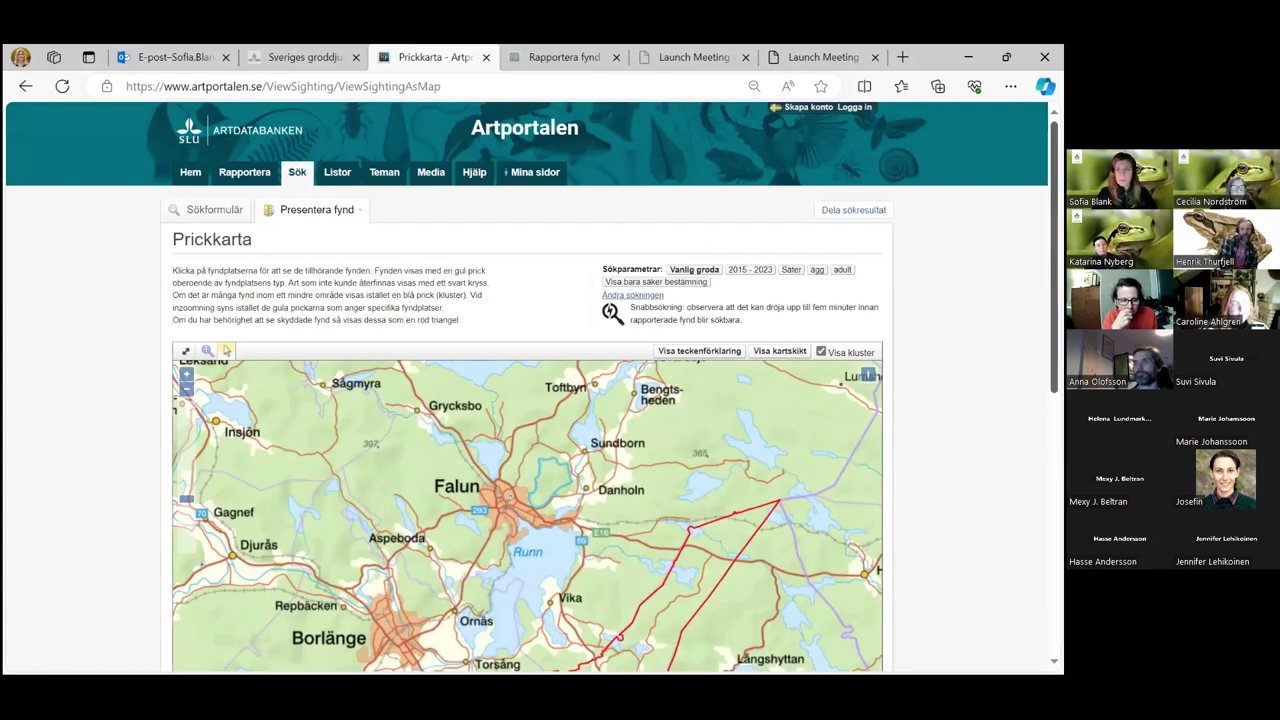
# Select the Norddalskvarn find site beside Säter on the map and examine the sightings listed for it
pyautogui.scroll(-2, 527, 450)
pyautogui.scroll(-5, 527, 450)
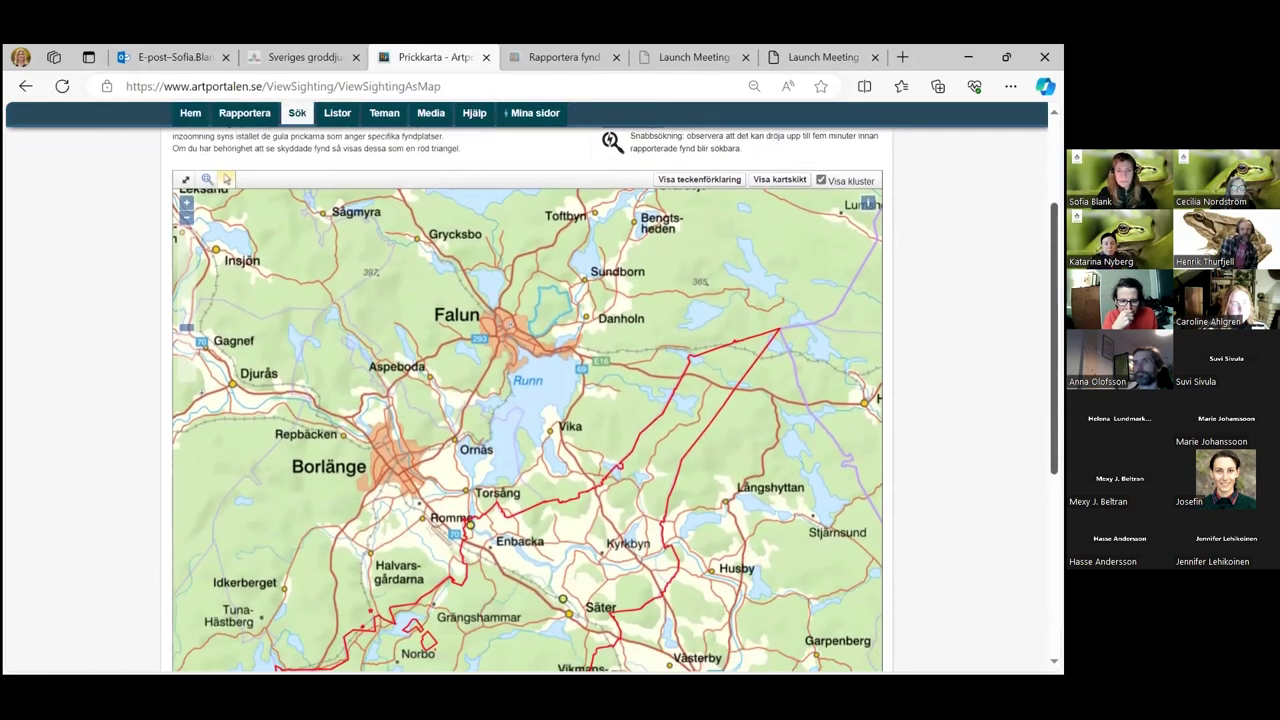
pyautogui.scroll(-2, 527, 450)
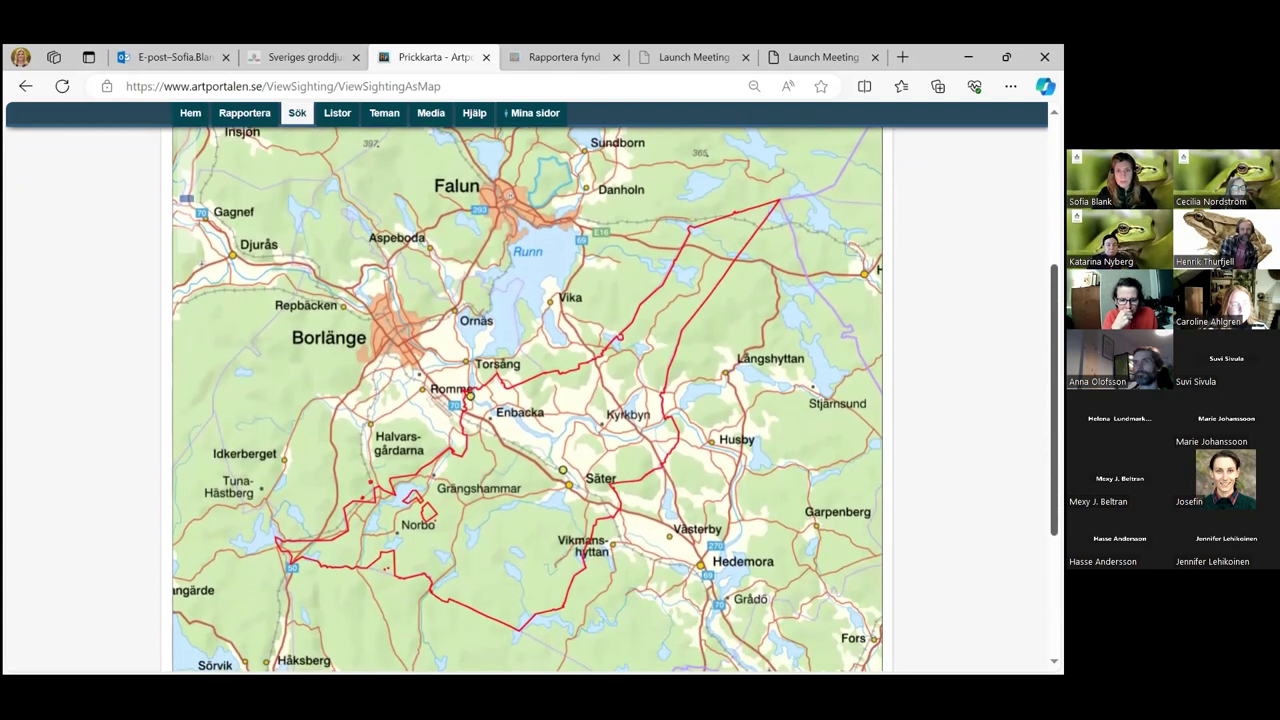
pyautogui.click(564, 472)
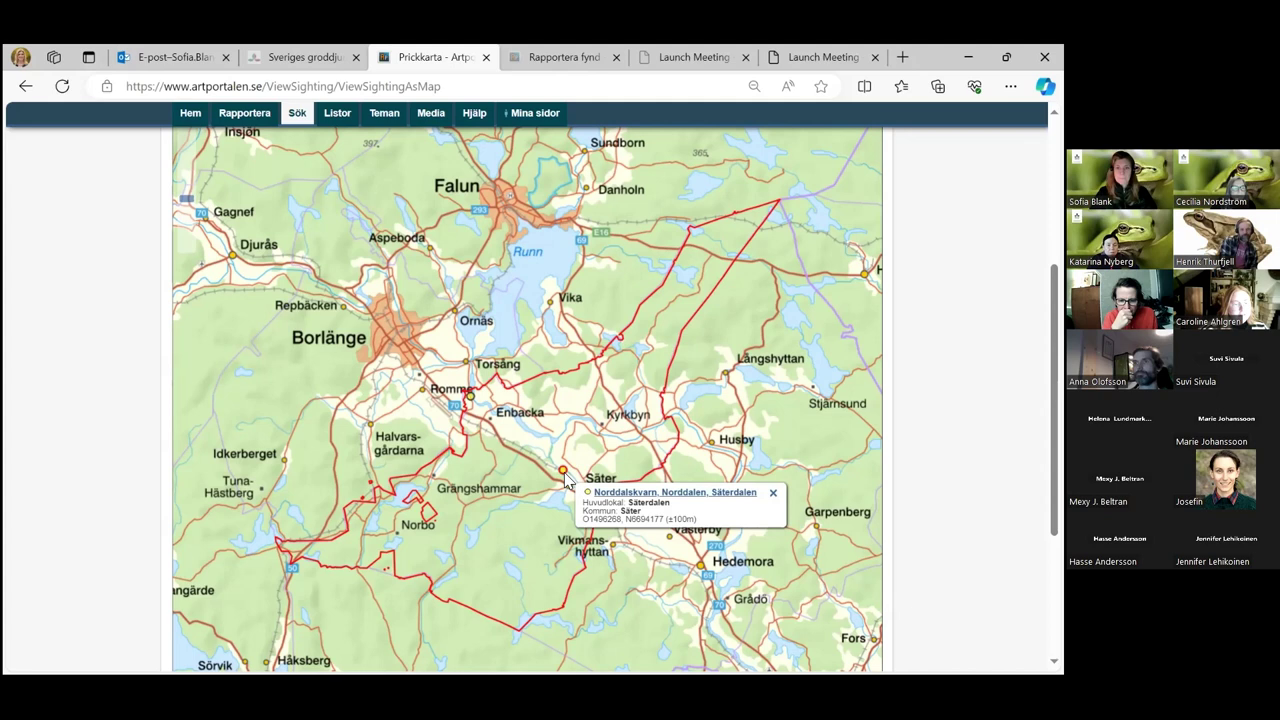
pyautogui.click(773, 492)
pyautogui.scroll(-3, 527, 400)
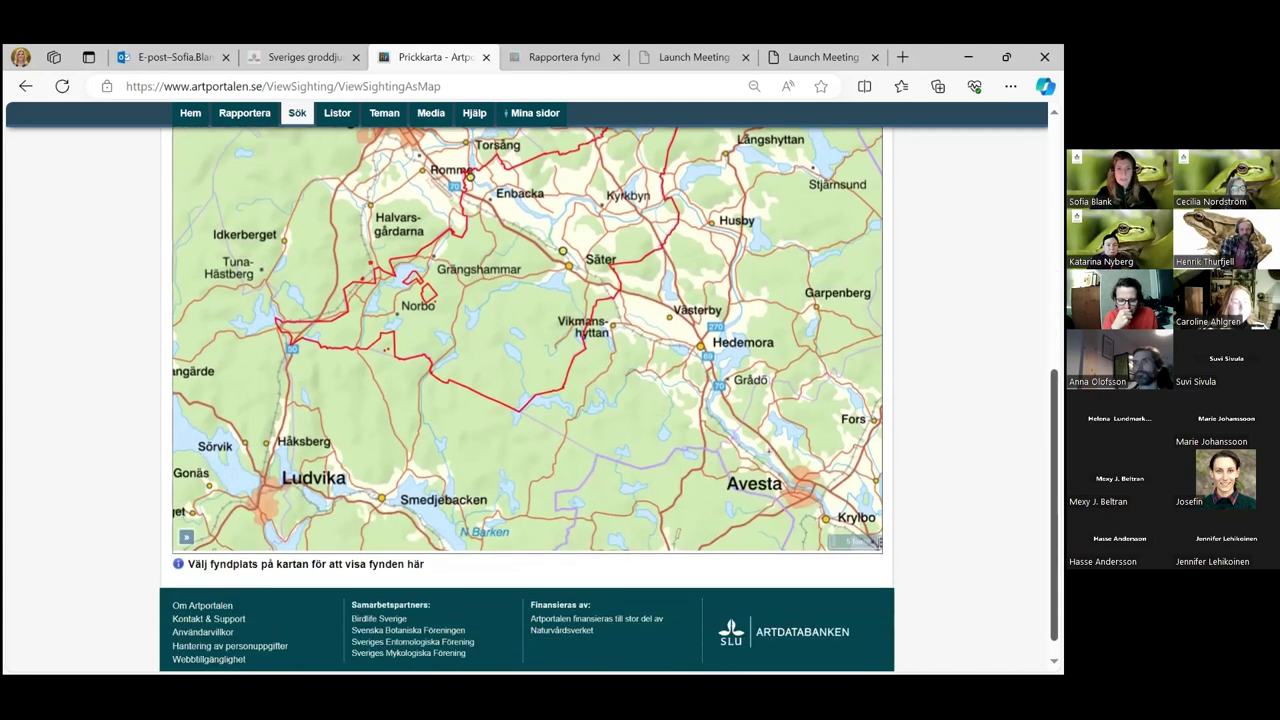
pyautogui.scroll(2, 527, 400)
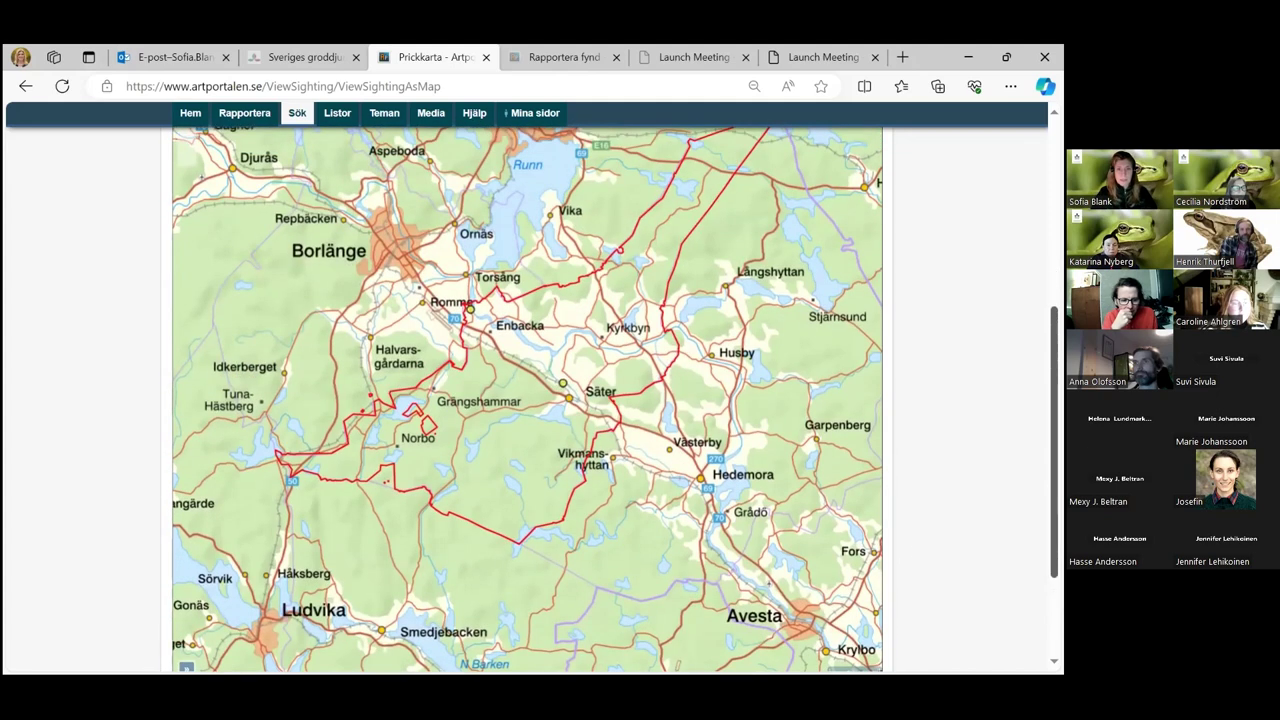
pyautogui.click(563, 385)
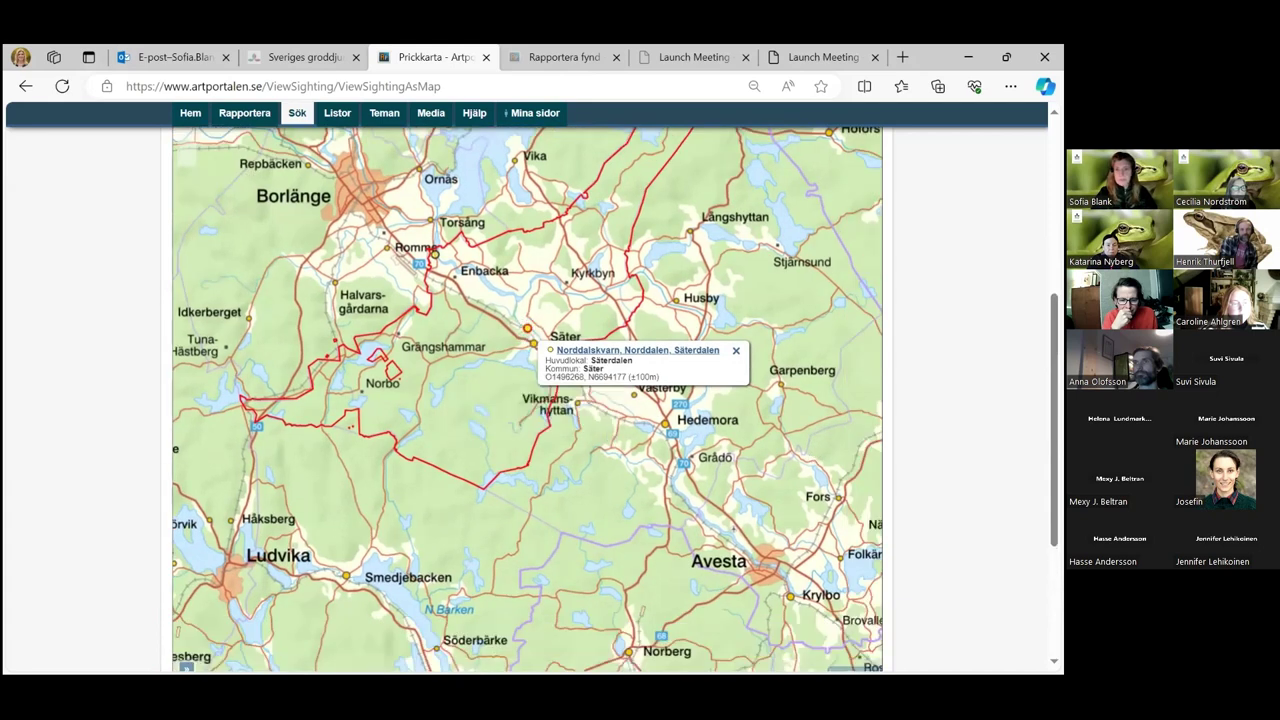
pyautogui.scroll(-3, 430, 580)
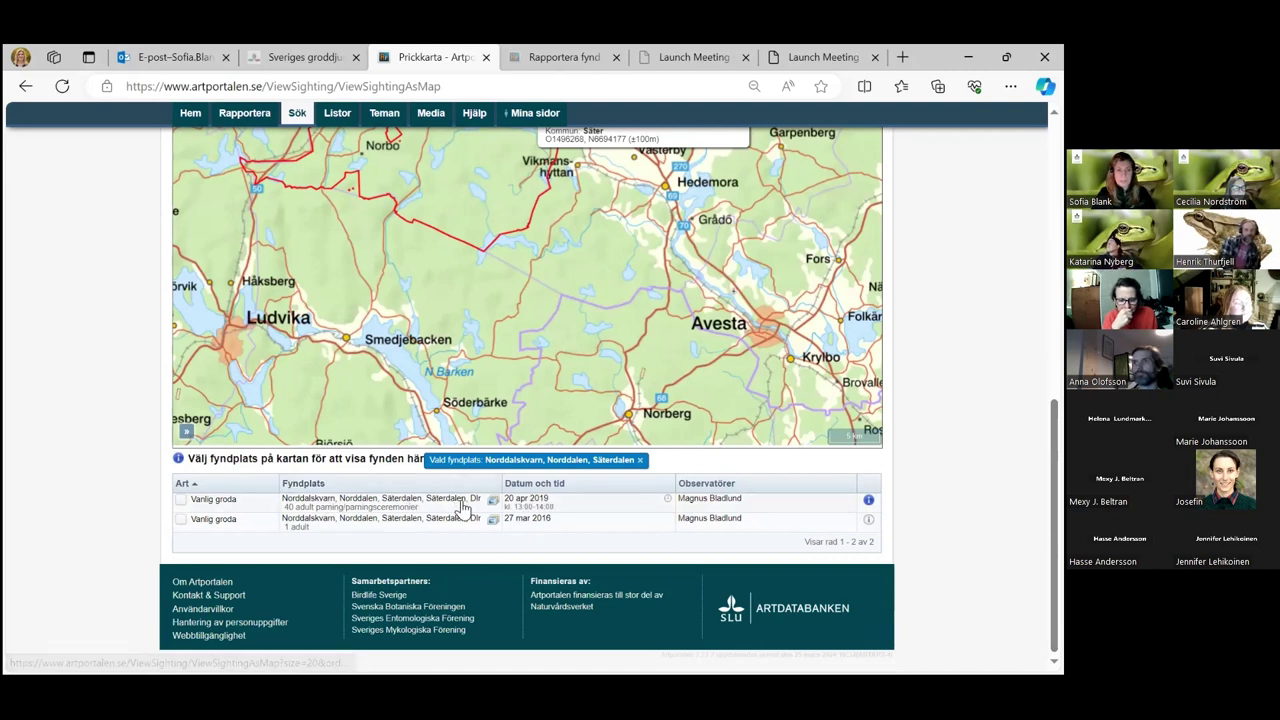
pyautogui.moveTo(463, 508)
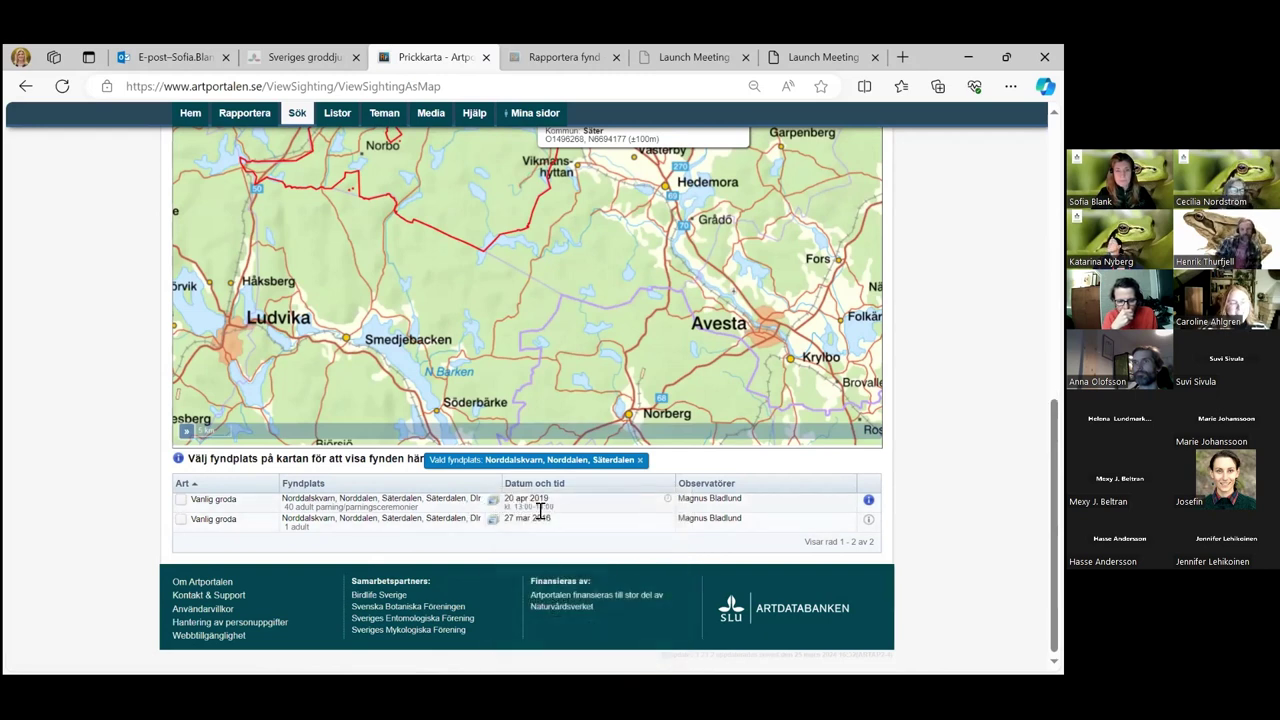
# Open the photo attached to the 20 apr 2019 Vanlig groda sighting and view it
pyautogui.click(494, 504)
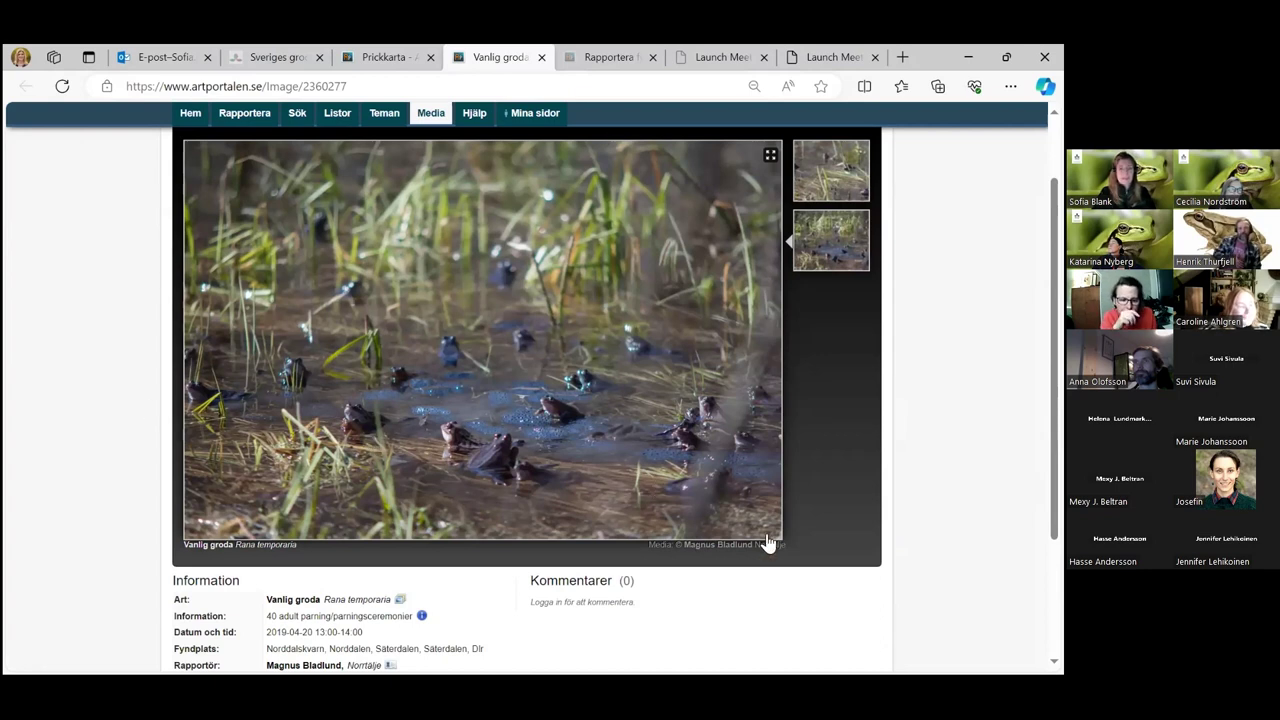
pyautogui.scroll(1, 527, 390)
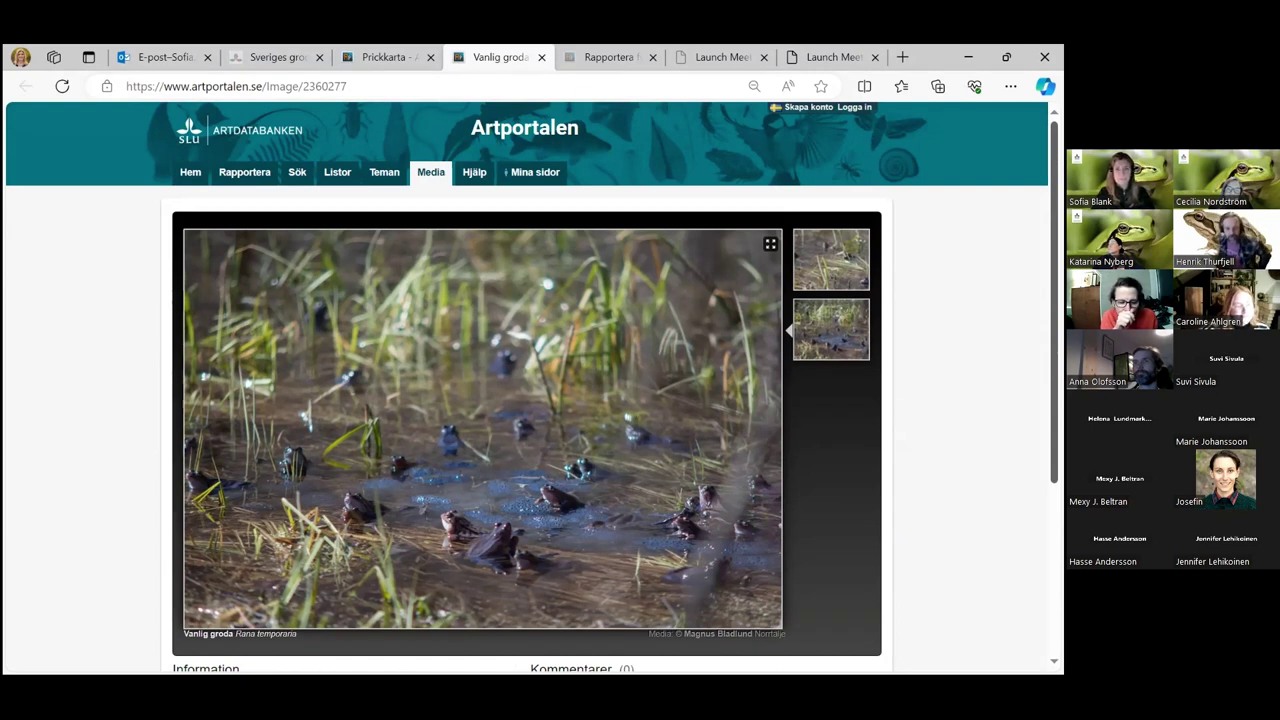
# Open the form for reporting a sighting and choose Vanlig padda as the species
pyautogui.click(244, 182)
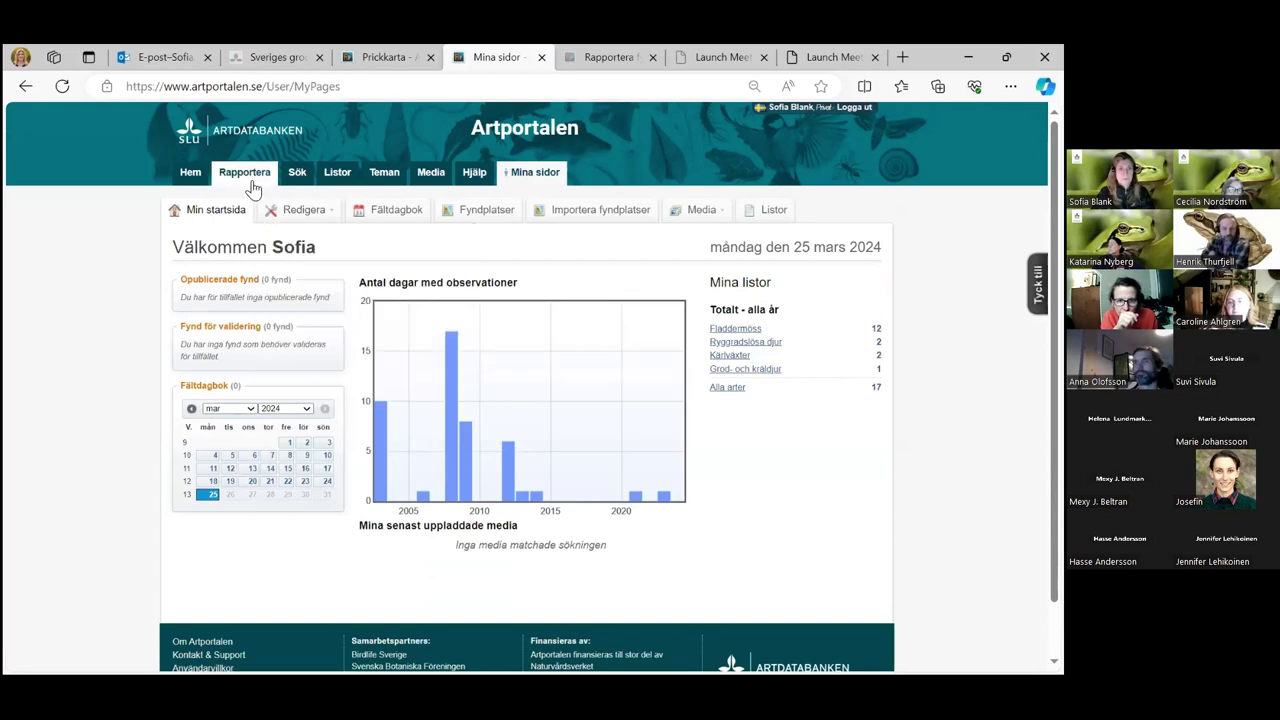
pyautogui.click(250, 184)
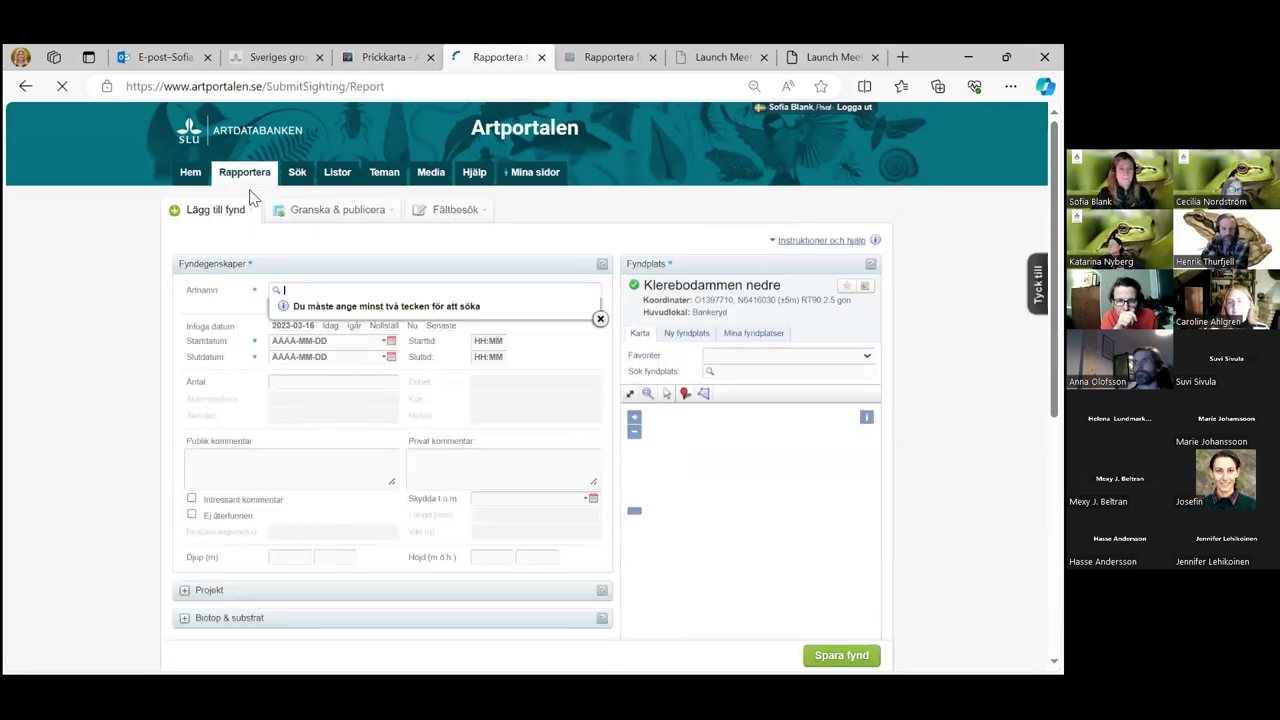
pyautogui.click(291, 290)
pyautogui.write('vanlig')
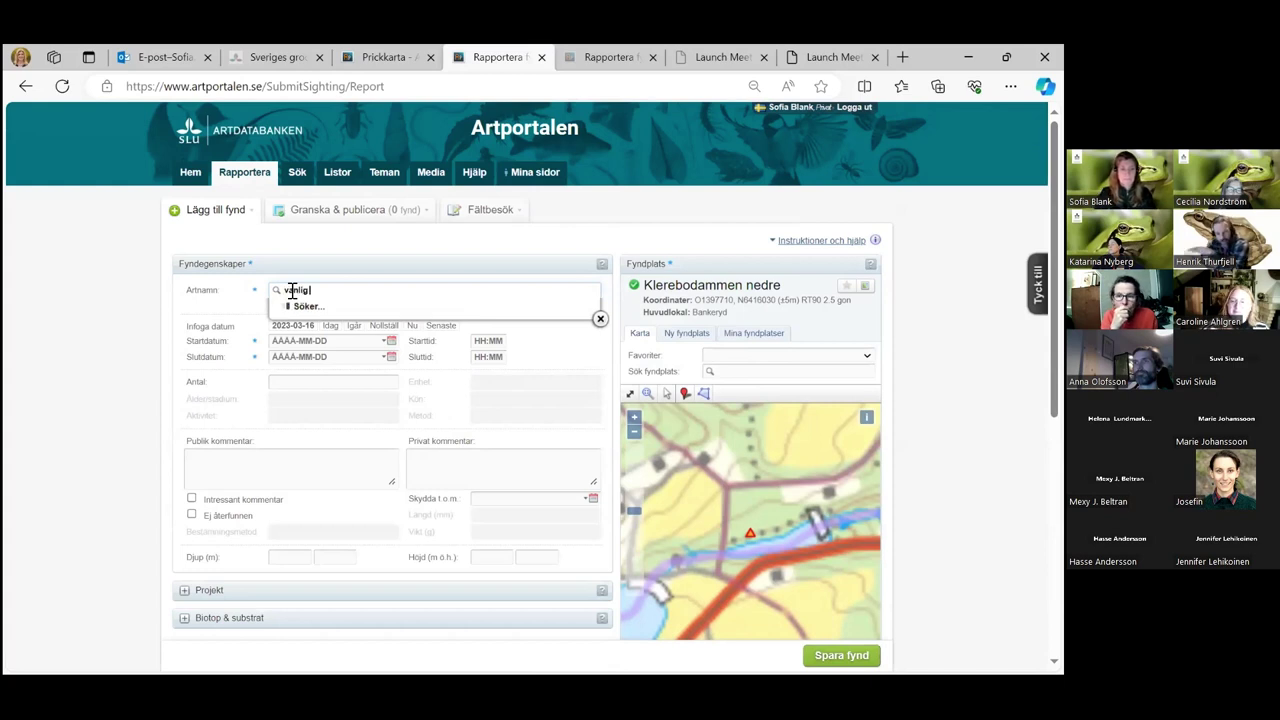
pyautogui.write(' padda')
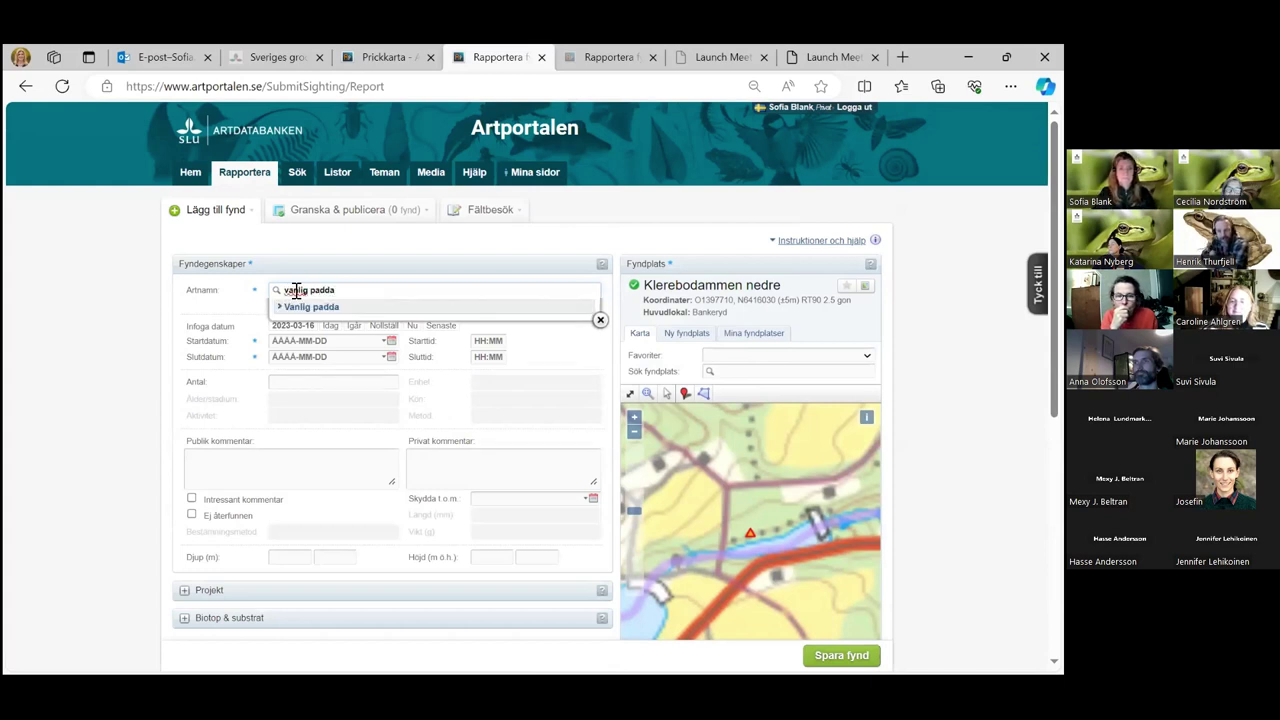
pyautogui.click(302, 304)
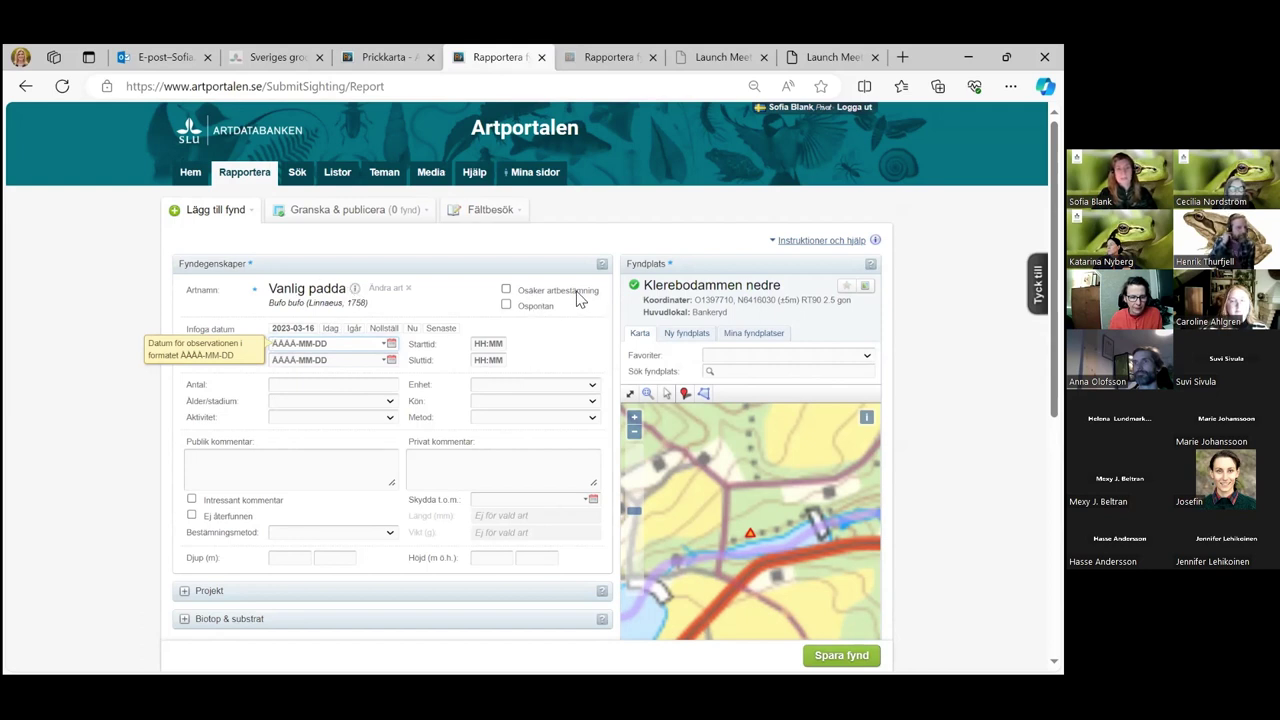
# Mark the species identification as uncertain (Osäker artbestämning) and clear that mark again
pyautogui.click(506, 291)
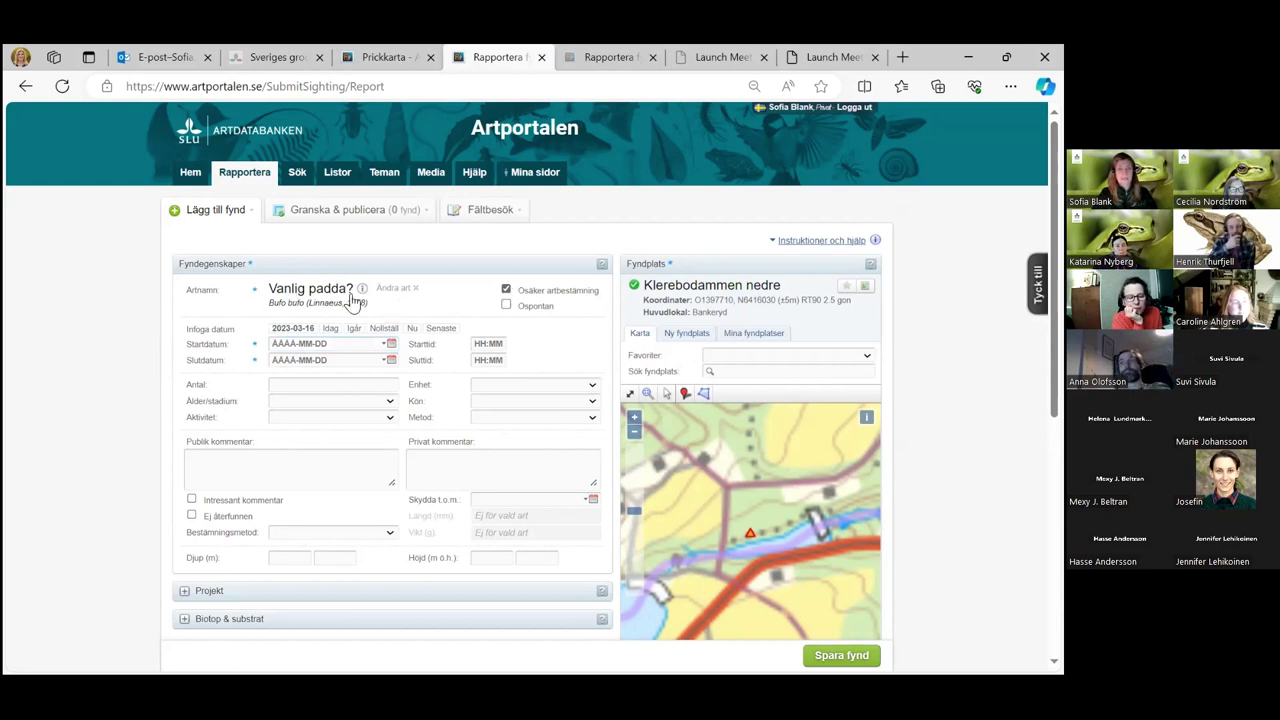
pyautogui.click(506, 289)
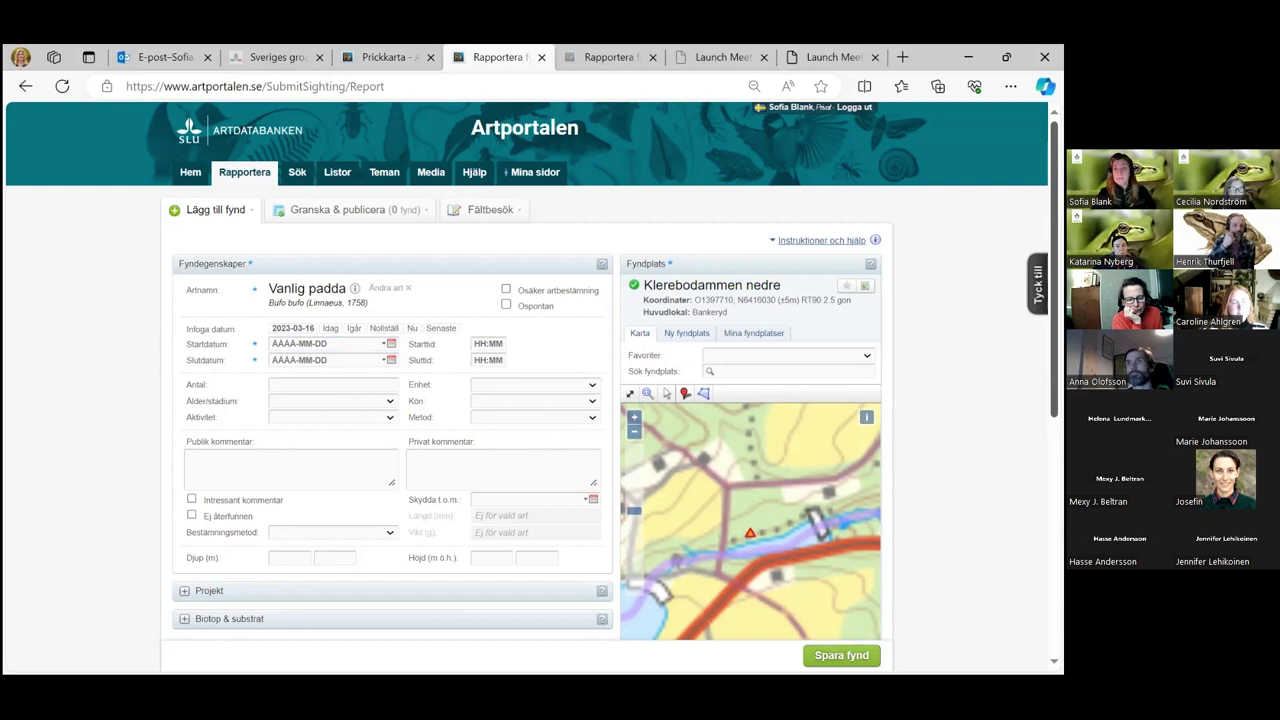
# Try the species group Paddor by searching for "padda", and change the species back to Vanlig padda
pyautogui.scroll(-1, 533, 338)
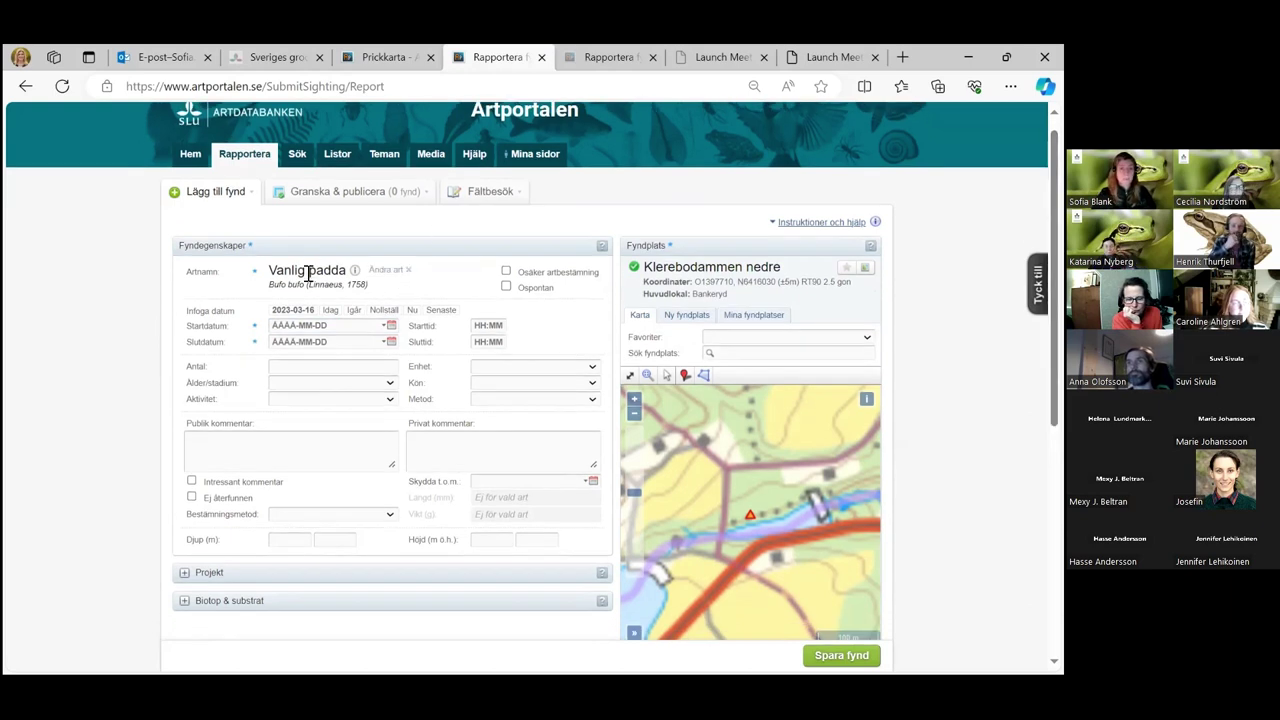
pyautogui.click(406, 272)
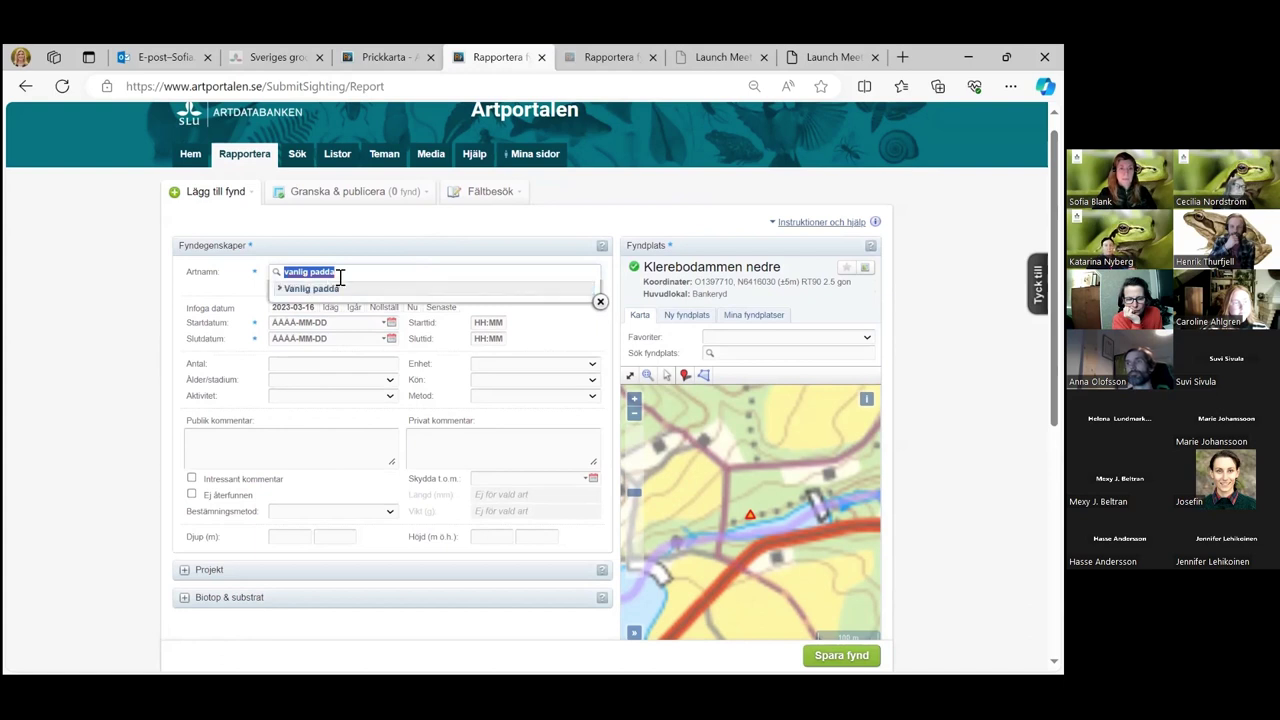
pyautogui.press('BackSpace')
pyautogui.write('padda')
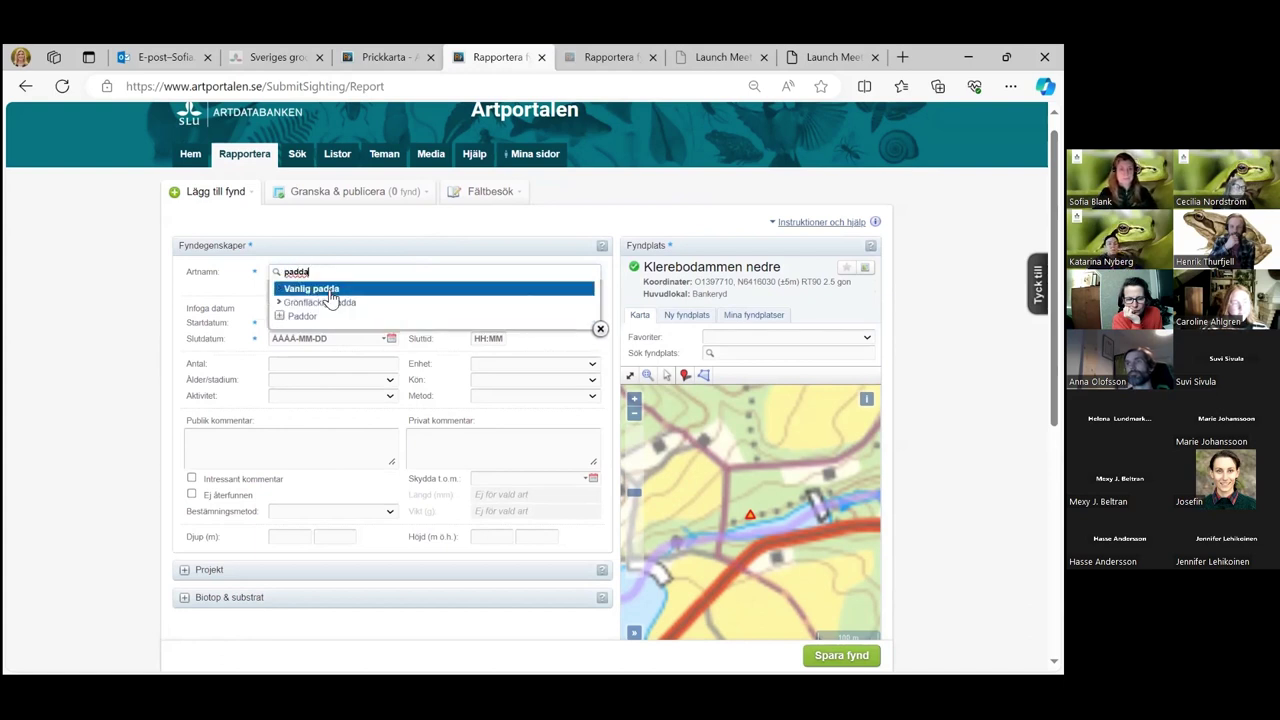
pyautogui.click(312, 316)
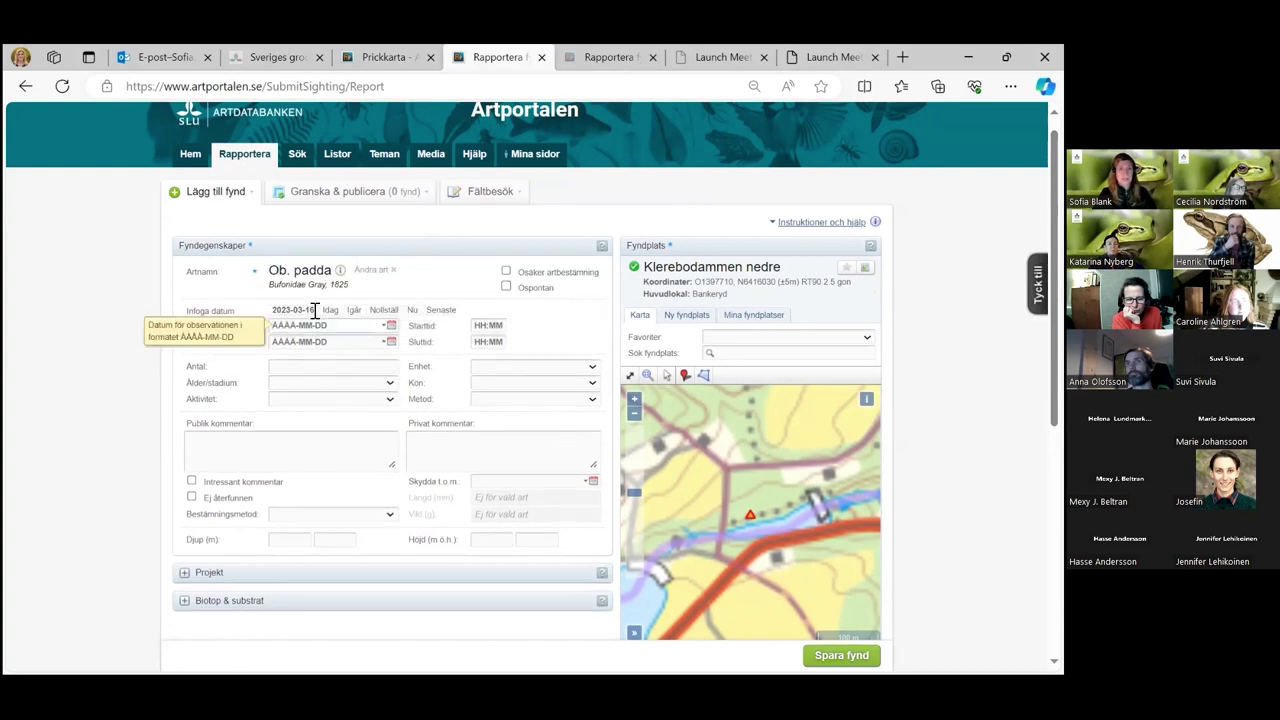
pyautogui.click(387, 271)
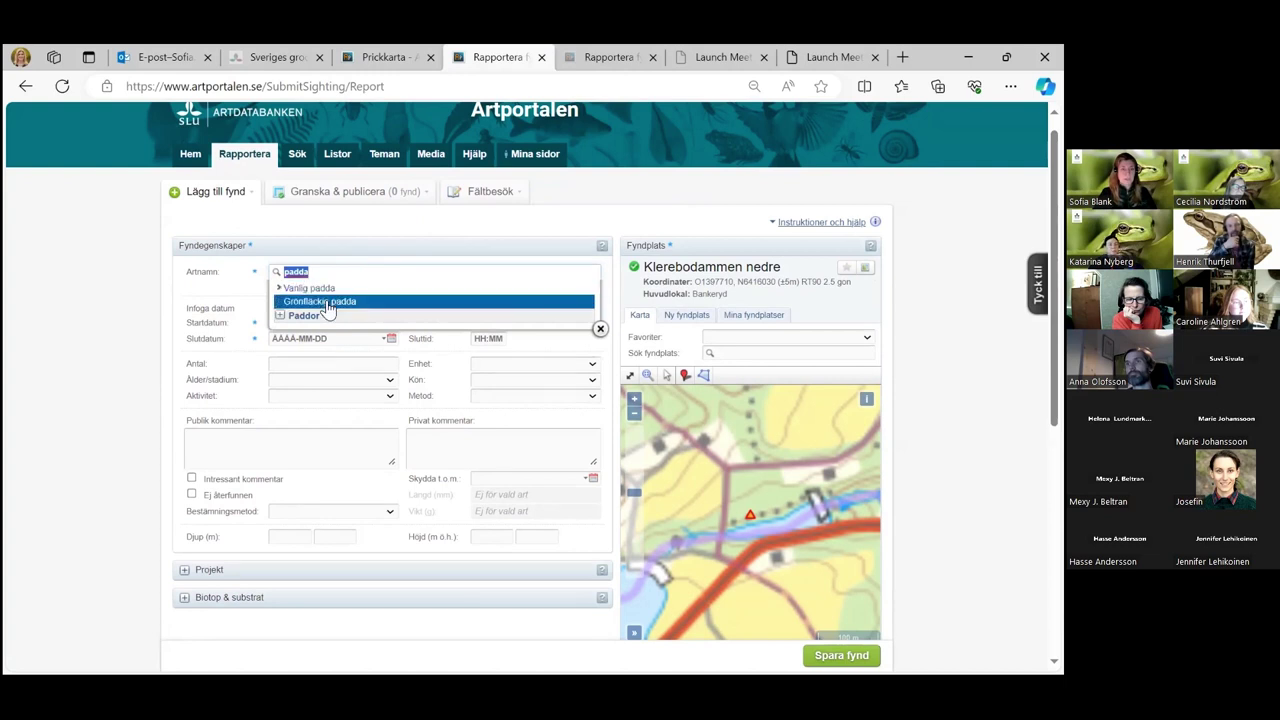
pyautogui.click(328, 289)
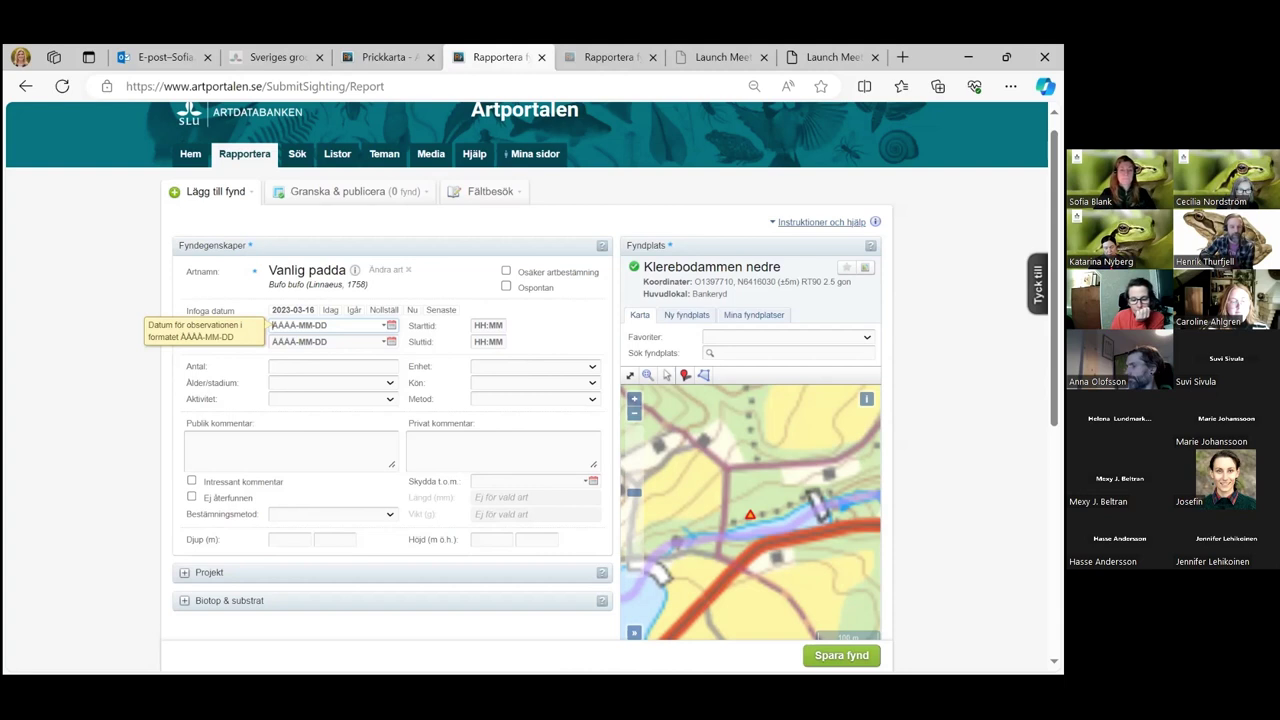
# Set the sighting's start date to 2024-03-16 and leave the start time blank
pyautogui.click(391, 327)
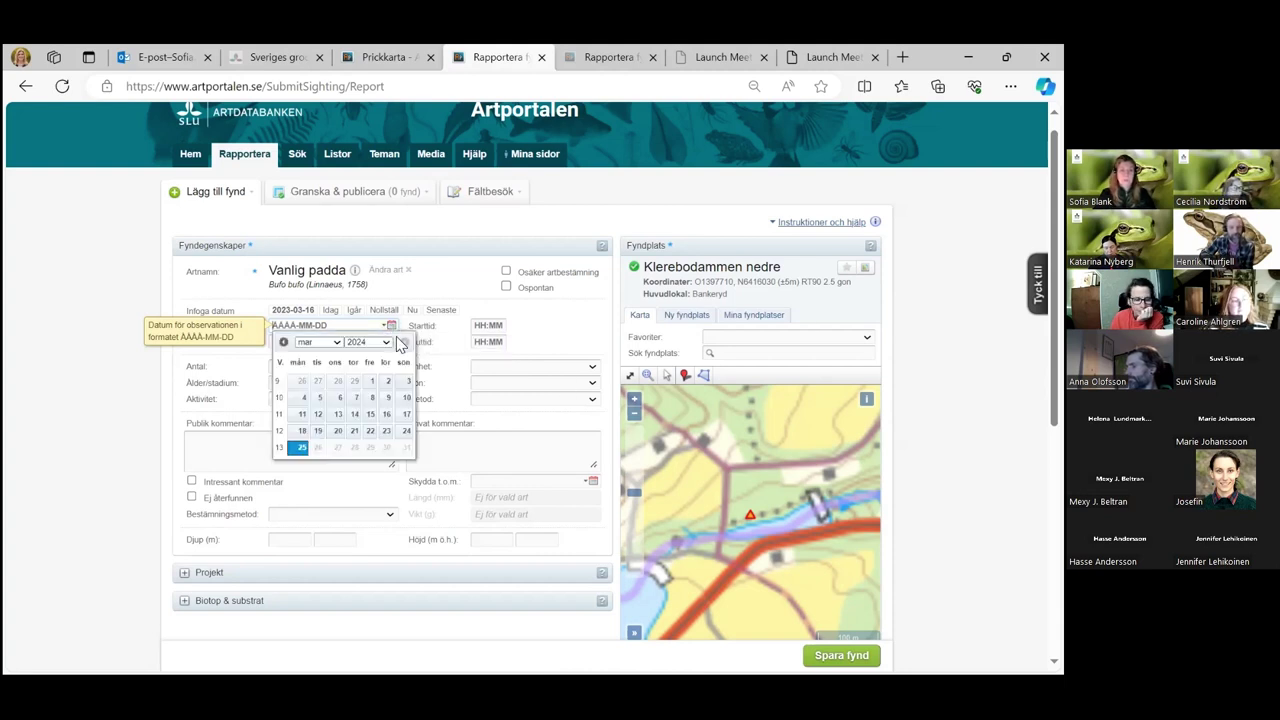
pyautogui.click(385, 342)
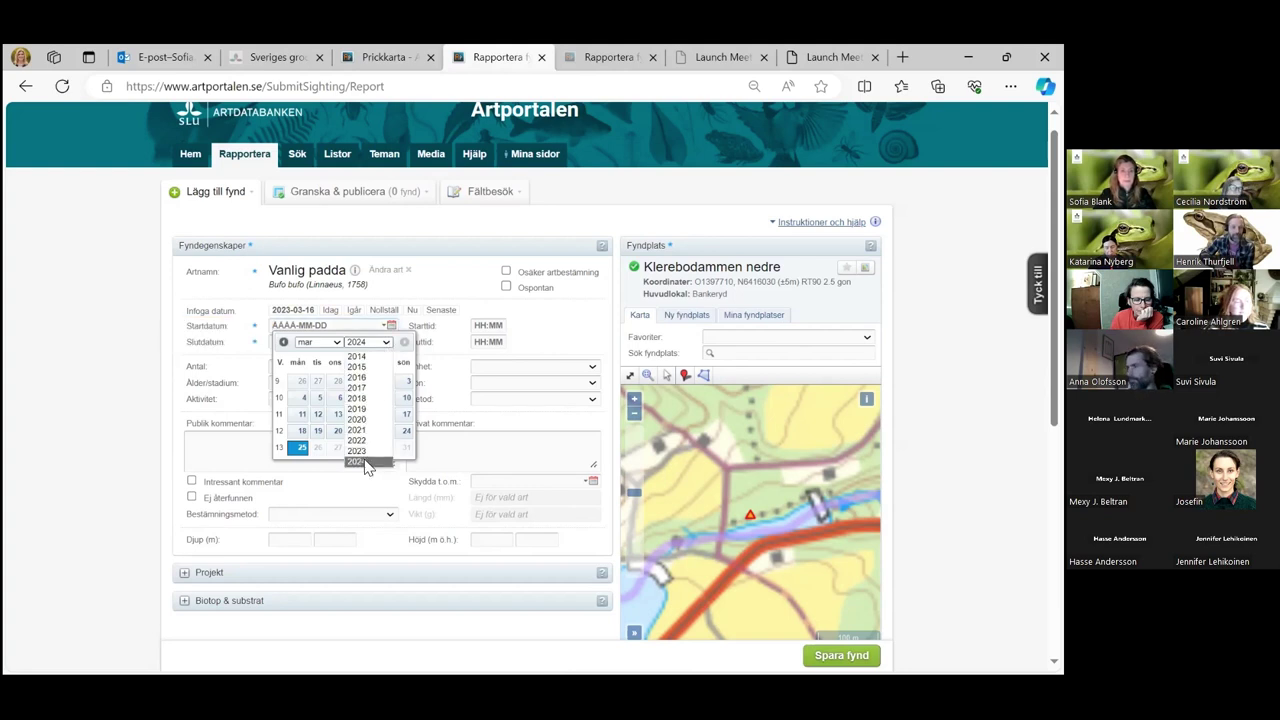
pyautogui.click(357, 462)
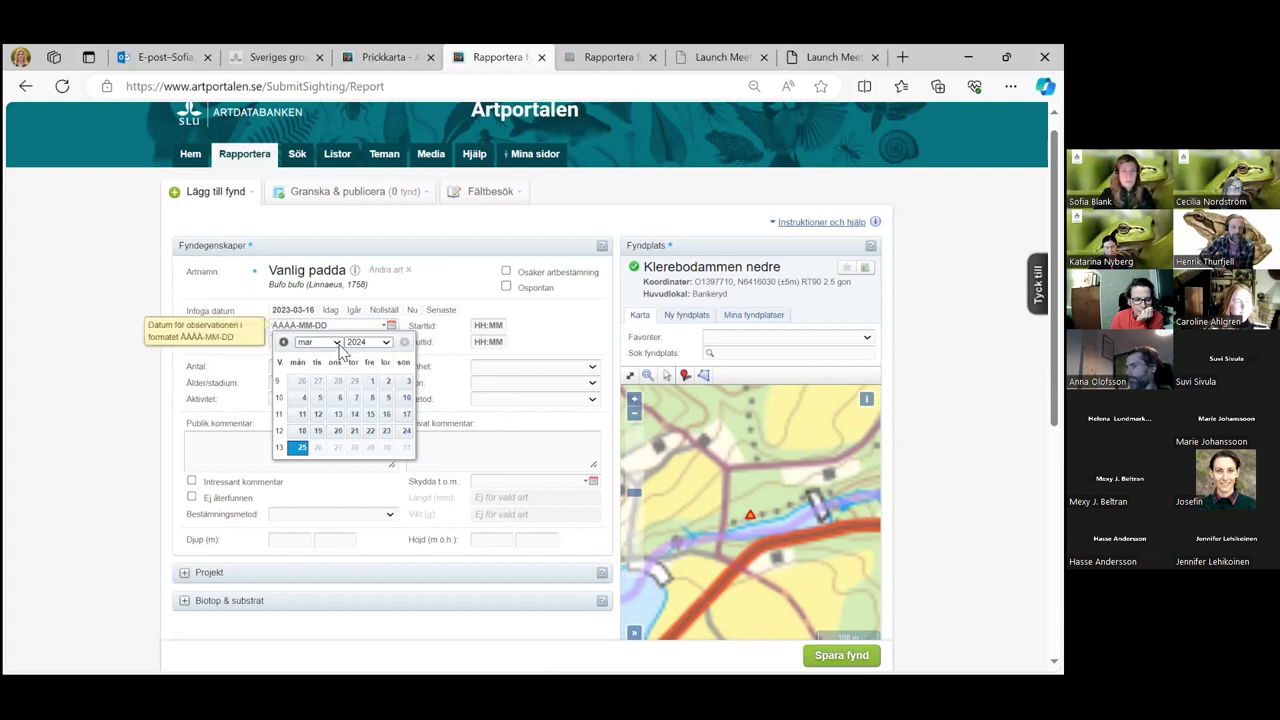
pyautogui.click(338, 344)
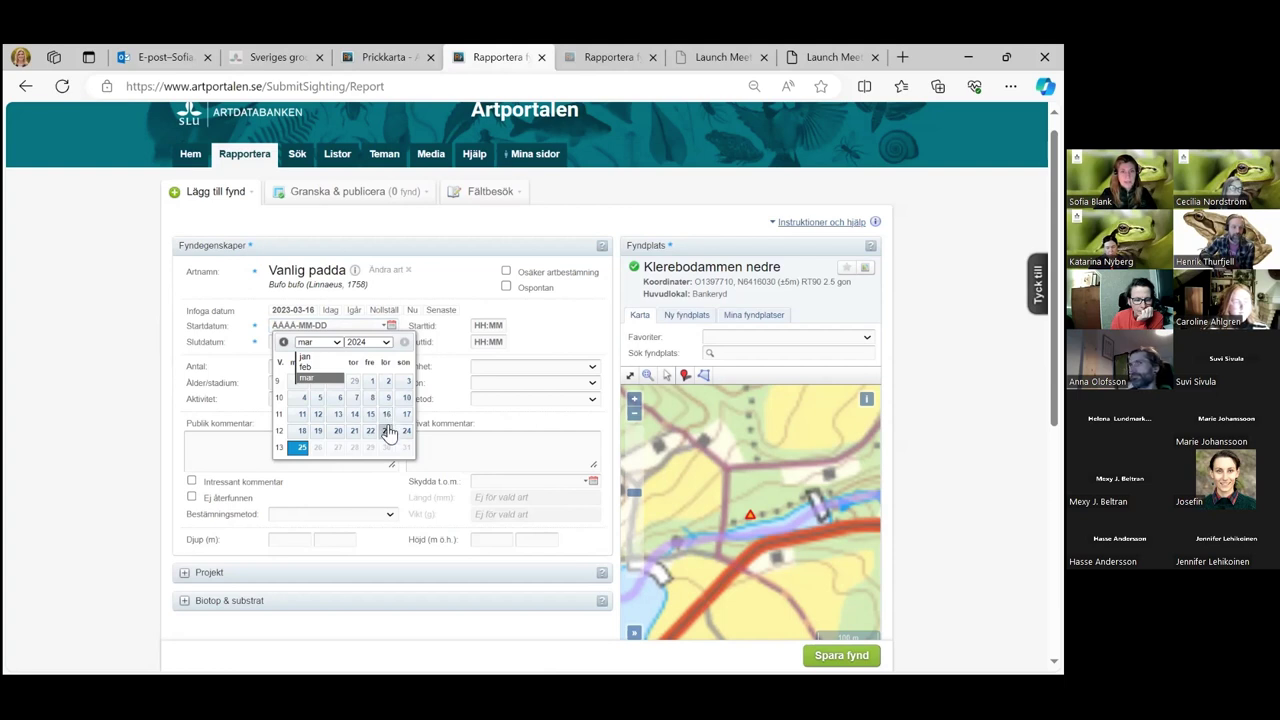
pyautogui.click(386, 418)
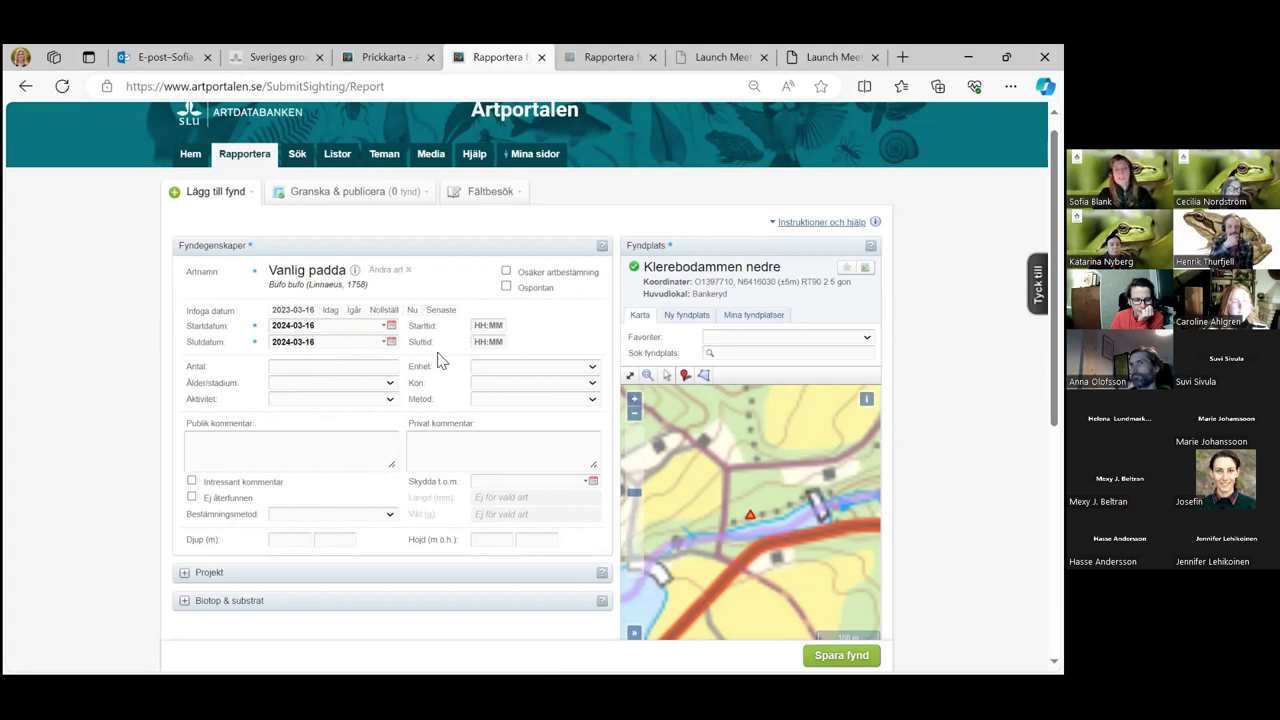
pyautogui.click(487, 328)
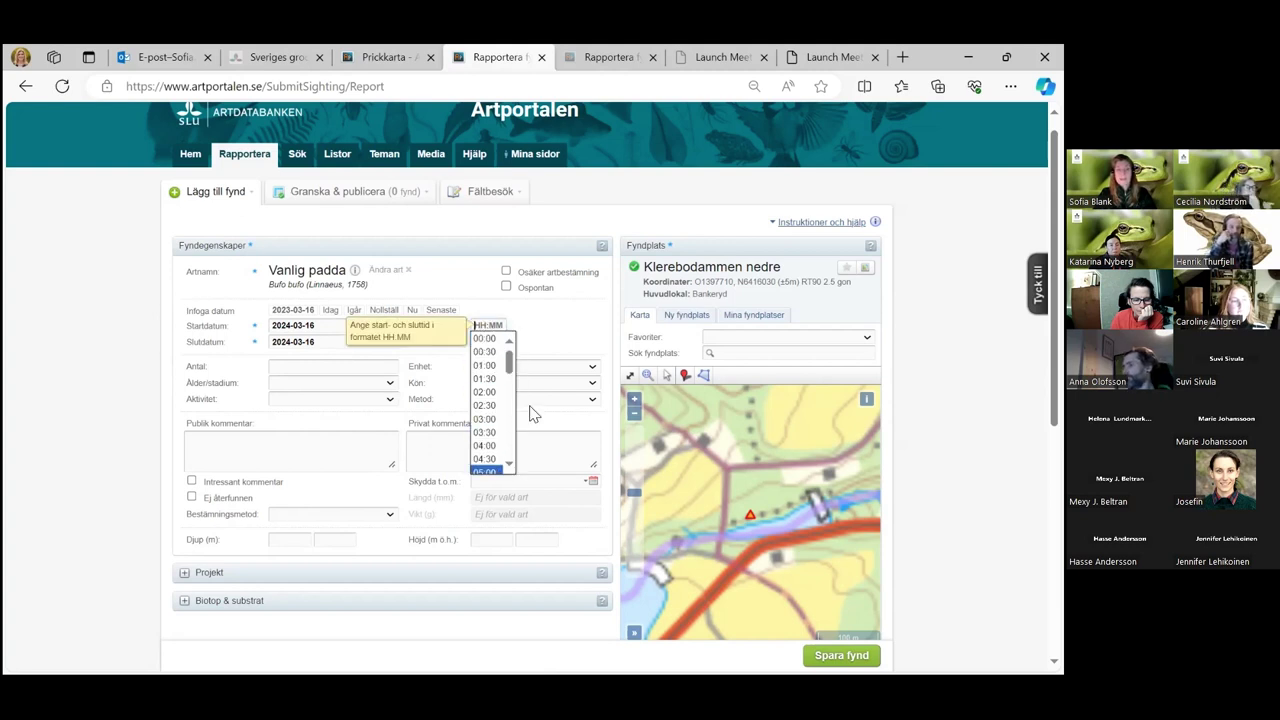
pyautogui.click(560, 331)
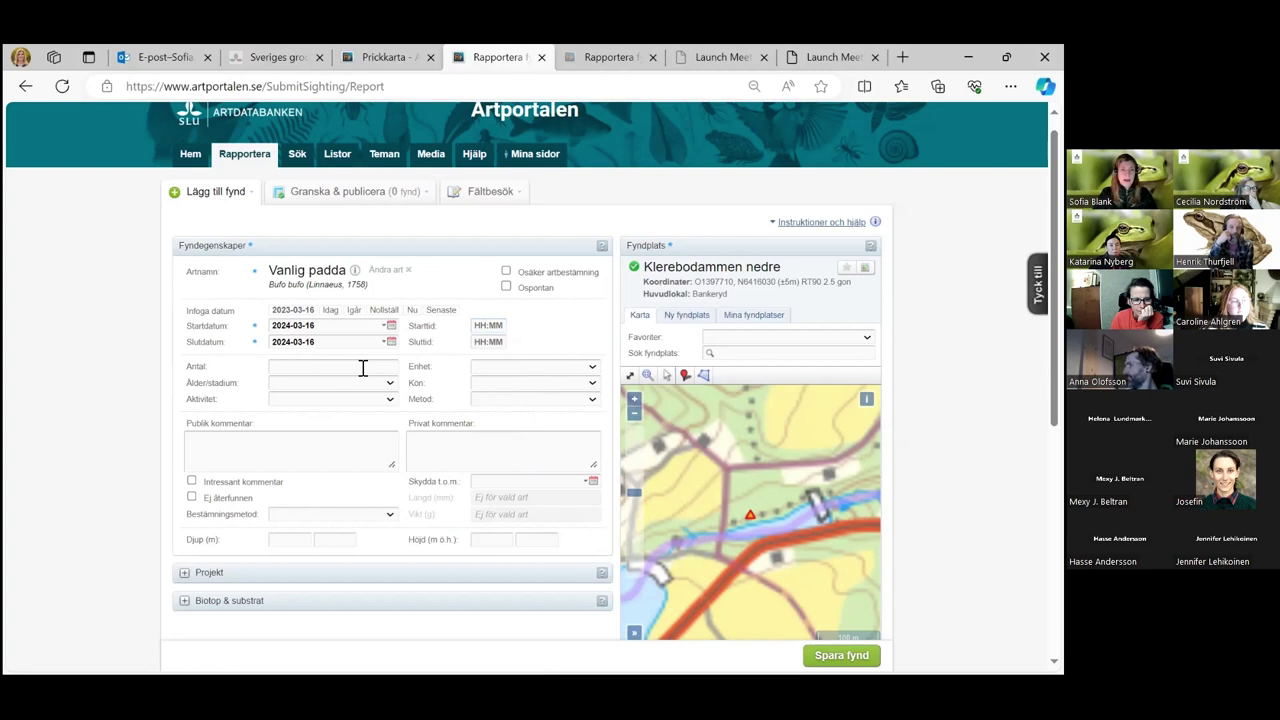
# Enter a quantity of 1 with the unit ex. and set the age/stage to adult
pyautogui.click(363, 368)
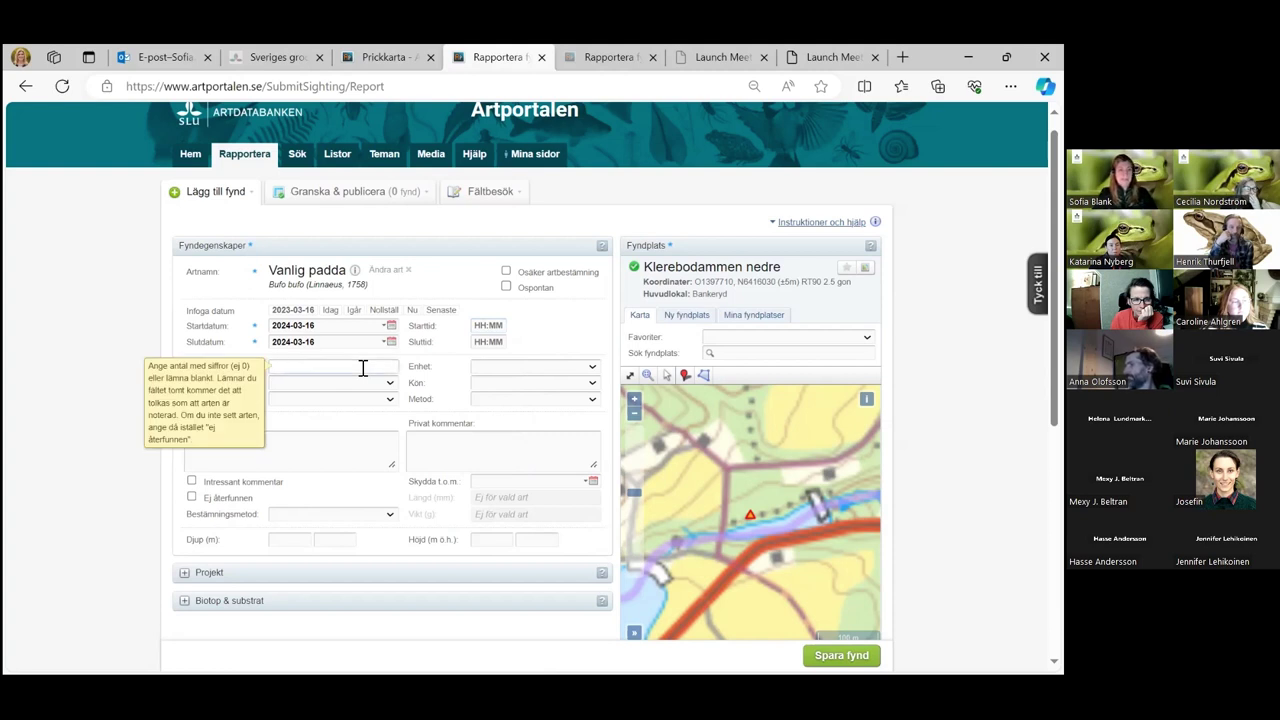
pyautogui.write('1')
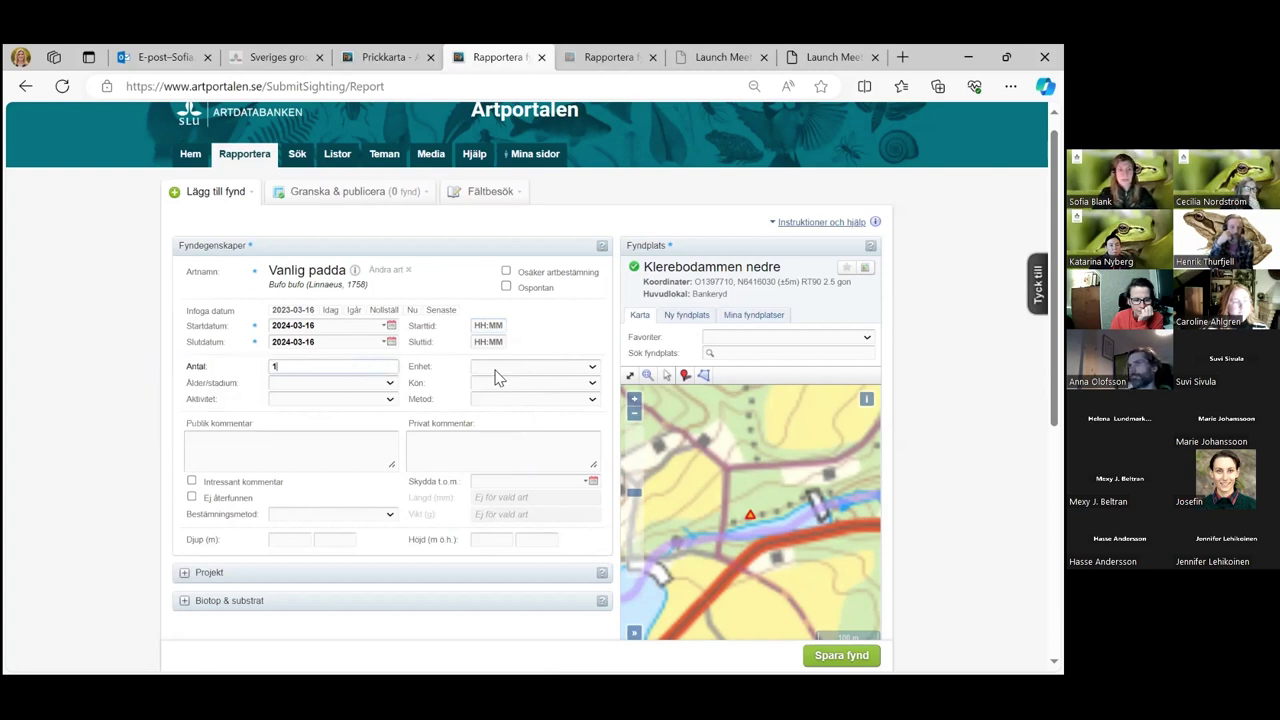
pyautogui.click(593, 370)
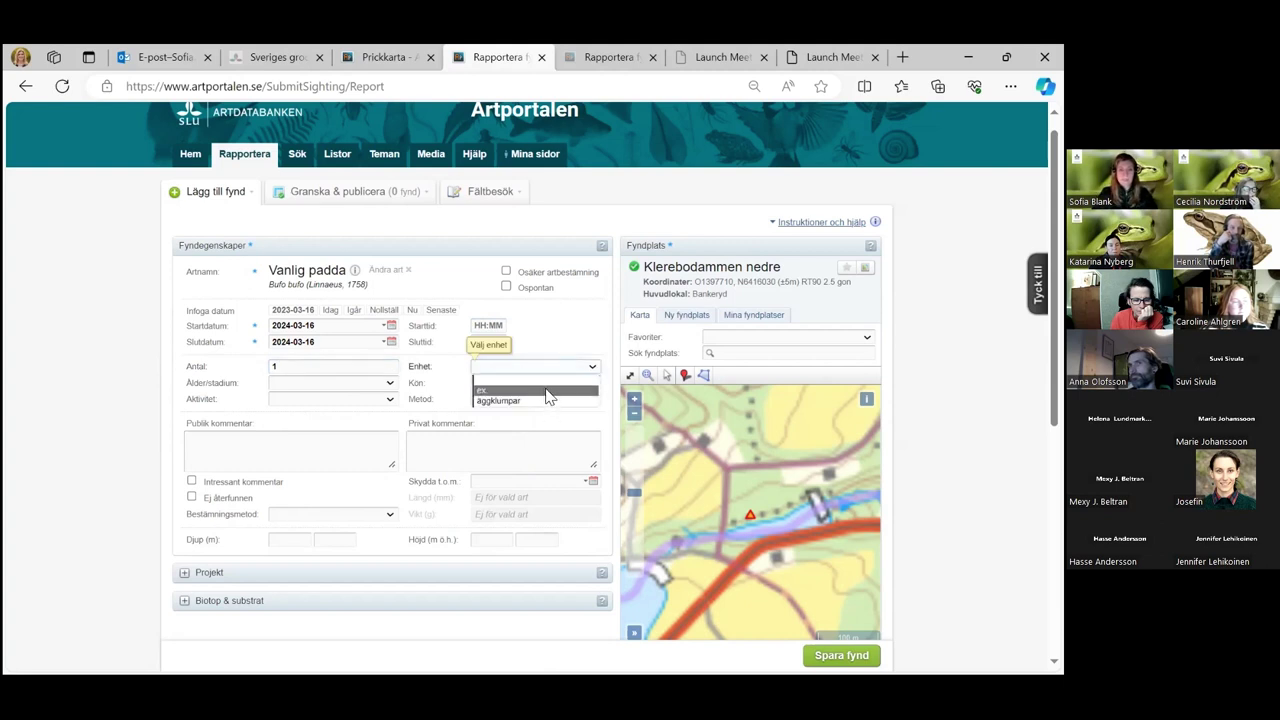
pyautogui.press('Return')
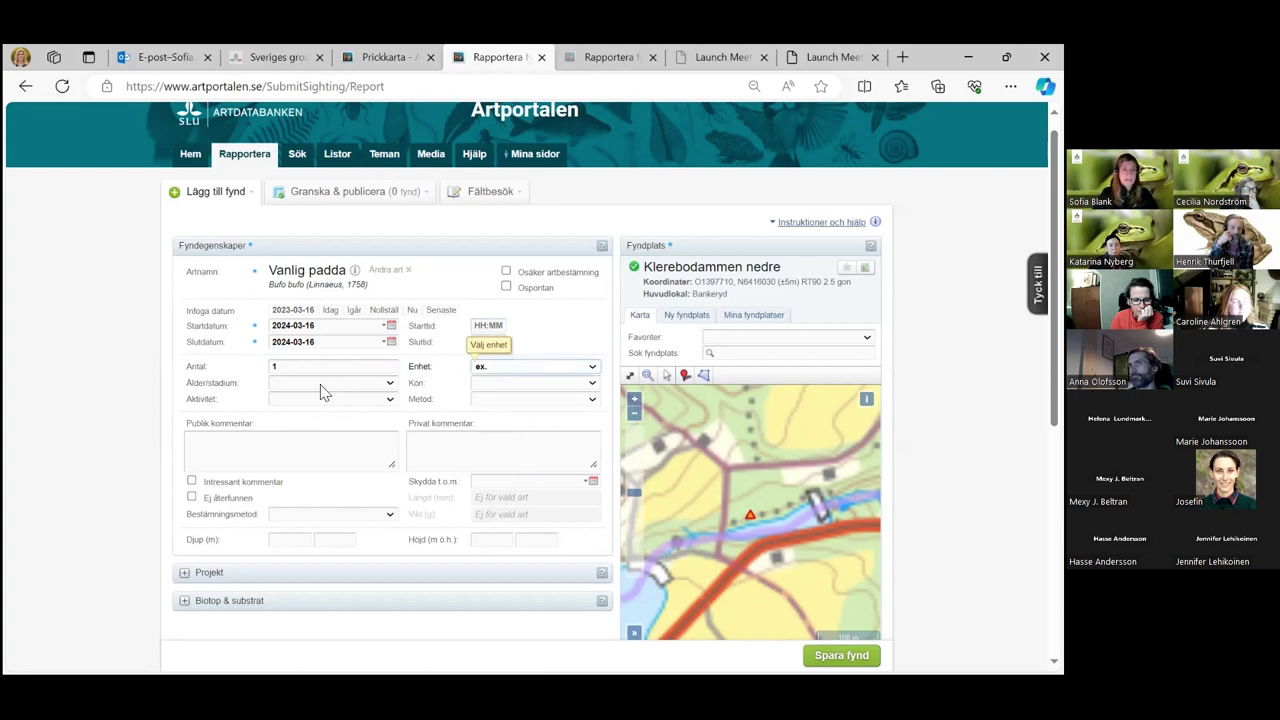
pyautogui.click(390, 384)
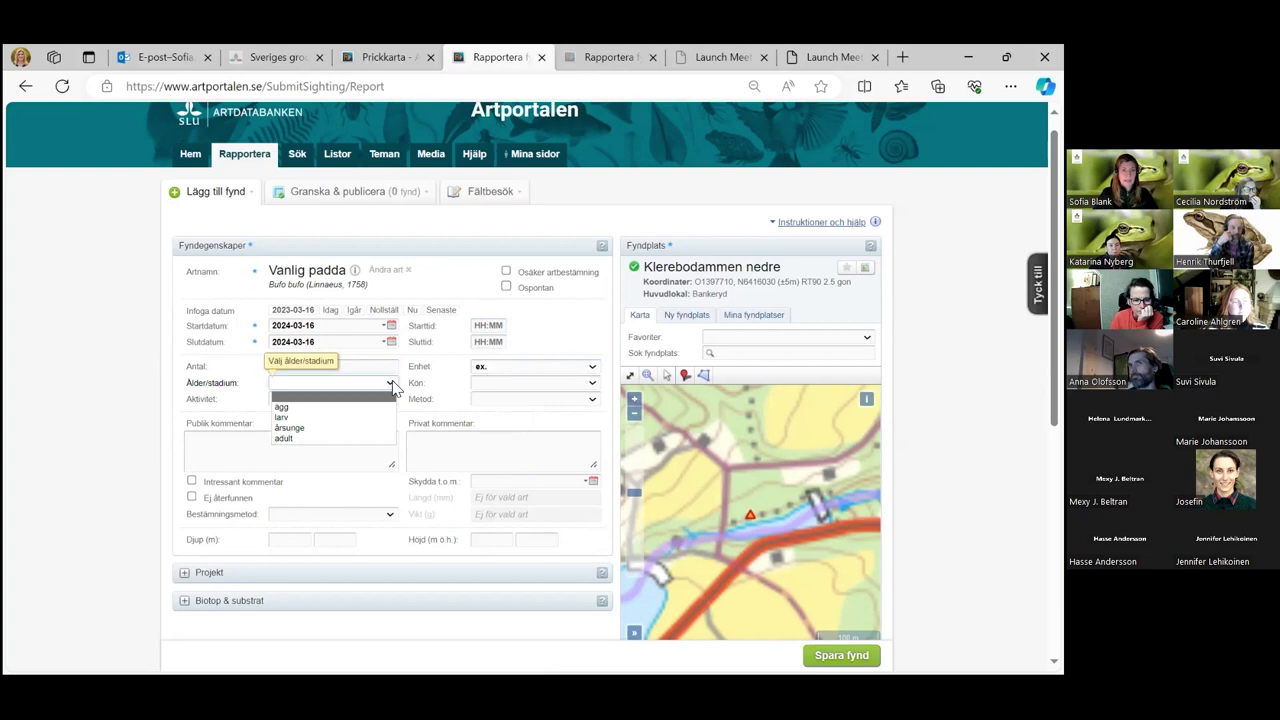
pyautogui.click(328, 440)
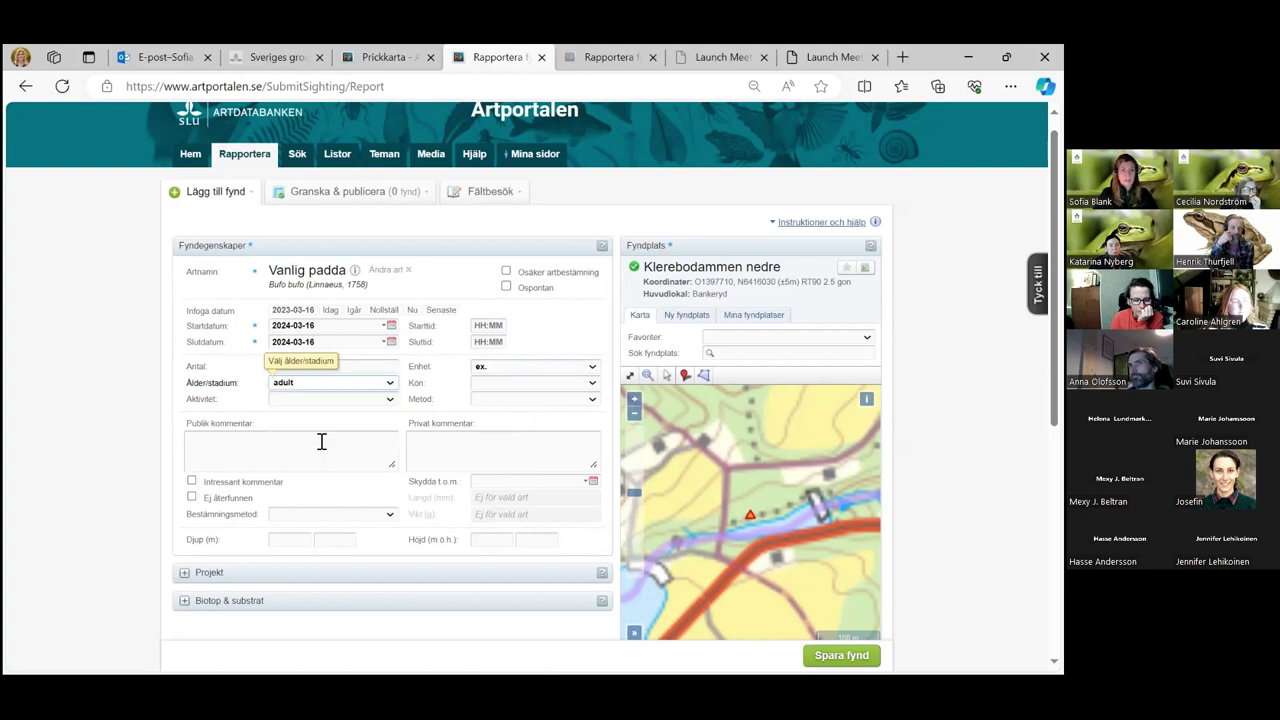
# Look through the activity options without choosing one, and set the method to observerad
pyautogui.click(391, 400)
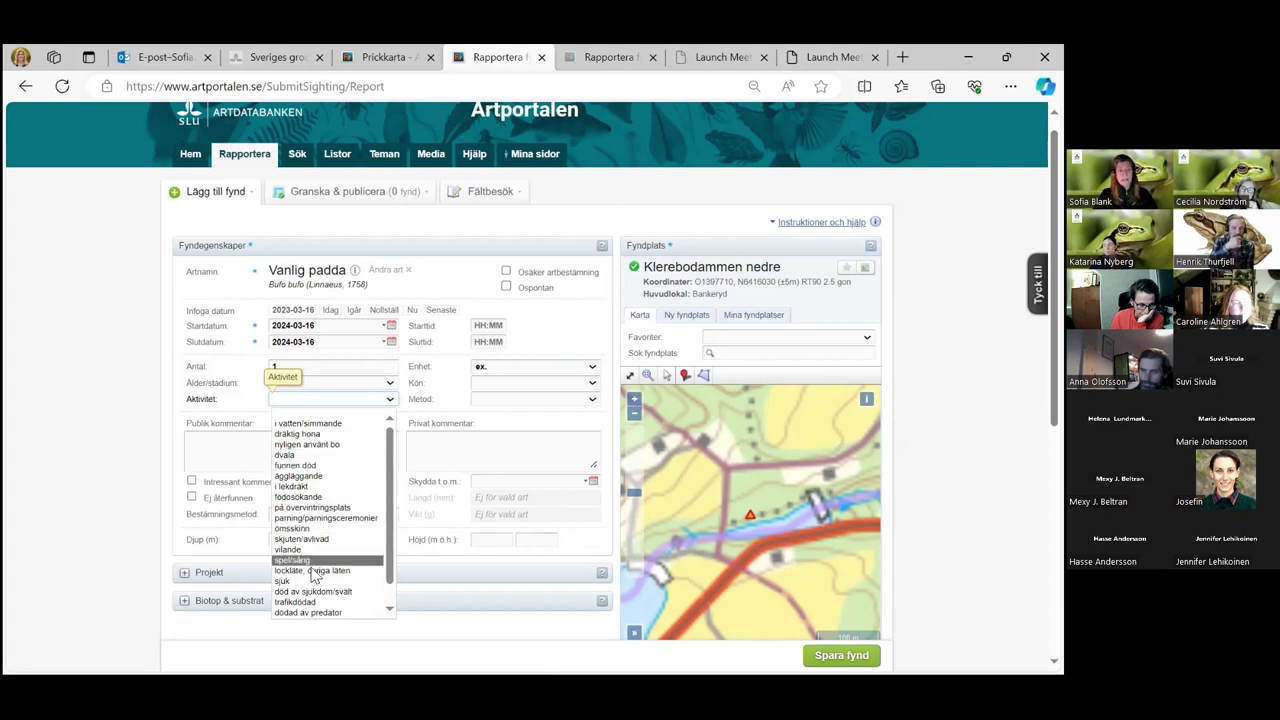
pyautogui.scroll(-1, 330, 525)
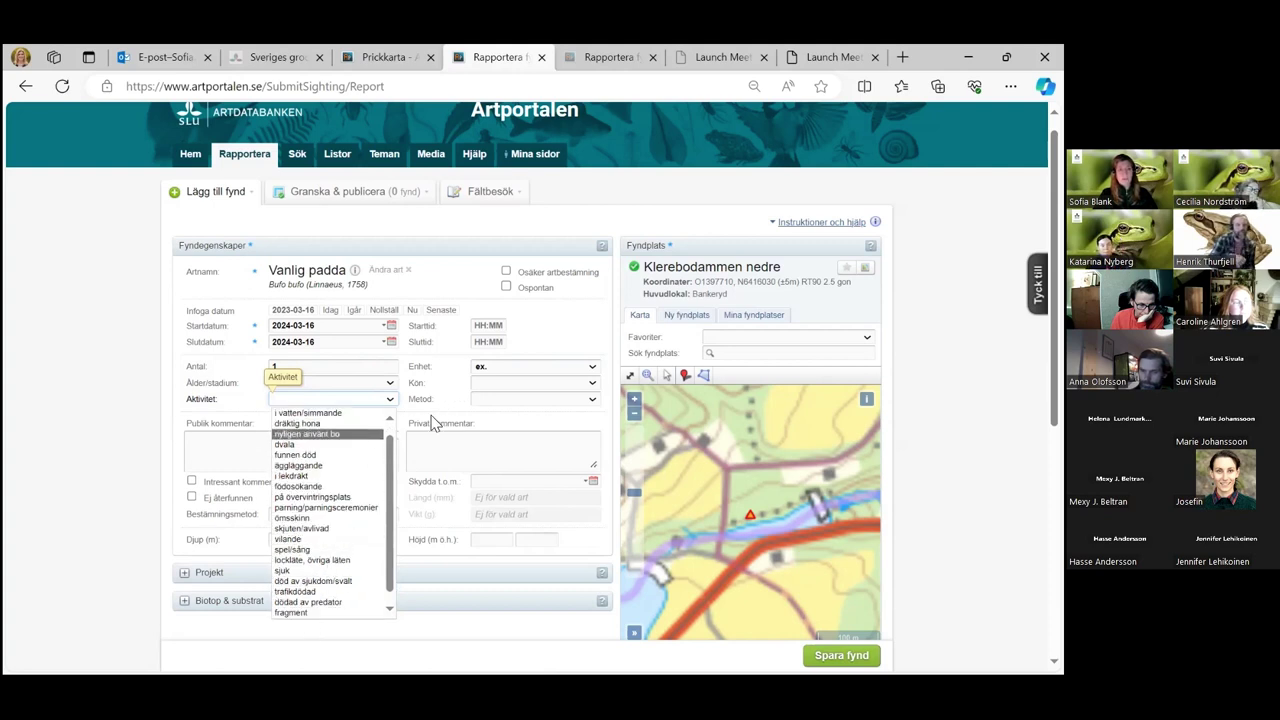
pyautogui.click(612, 410)
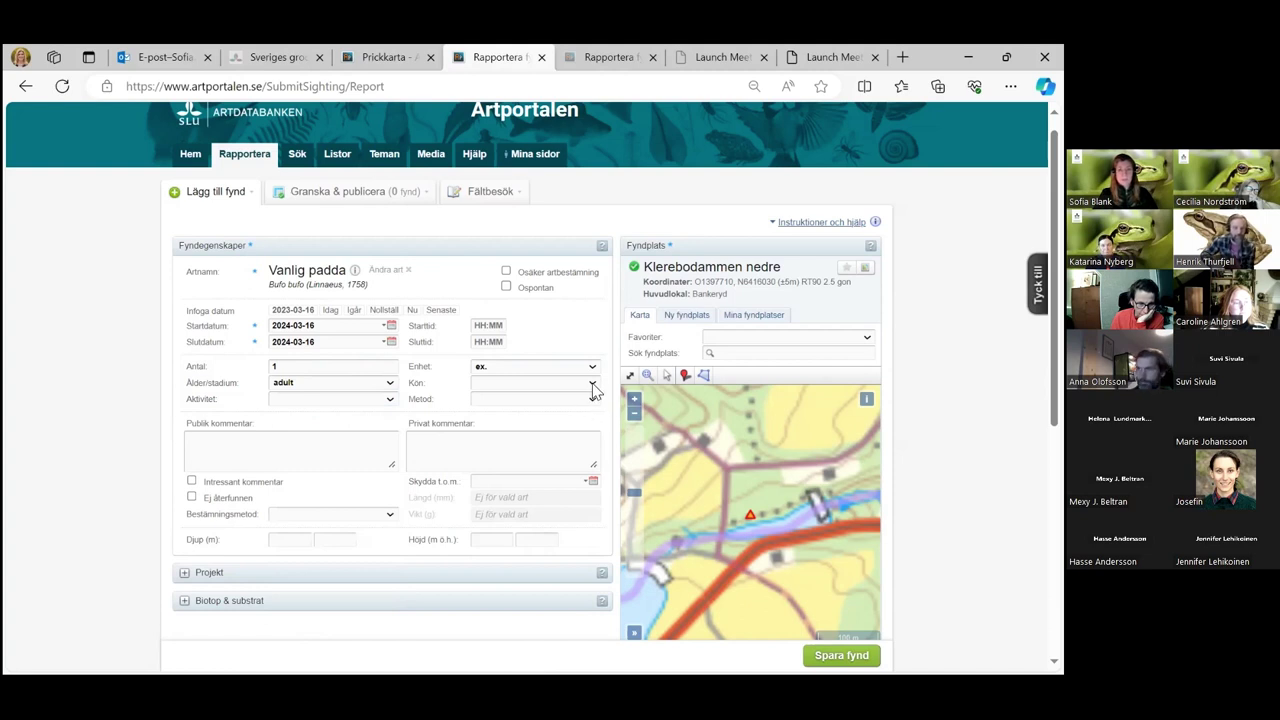
pyautogui.click(592, 399)
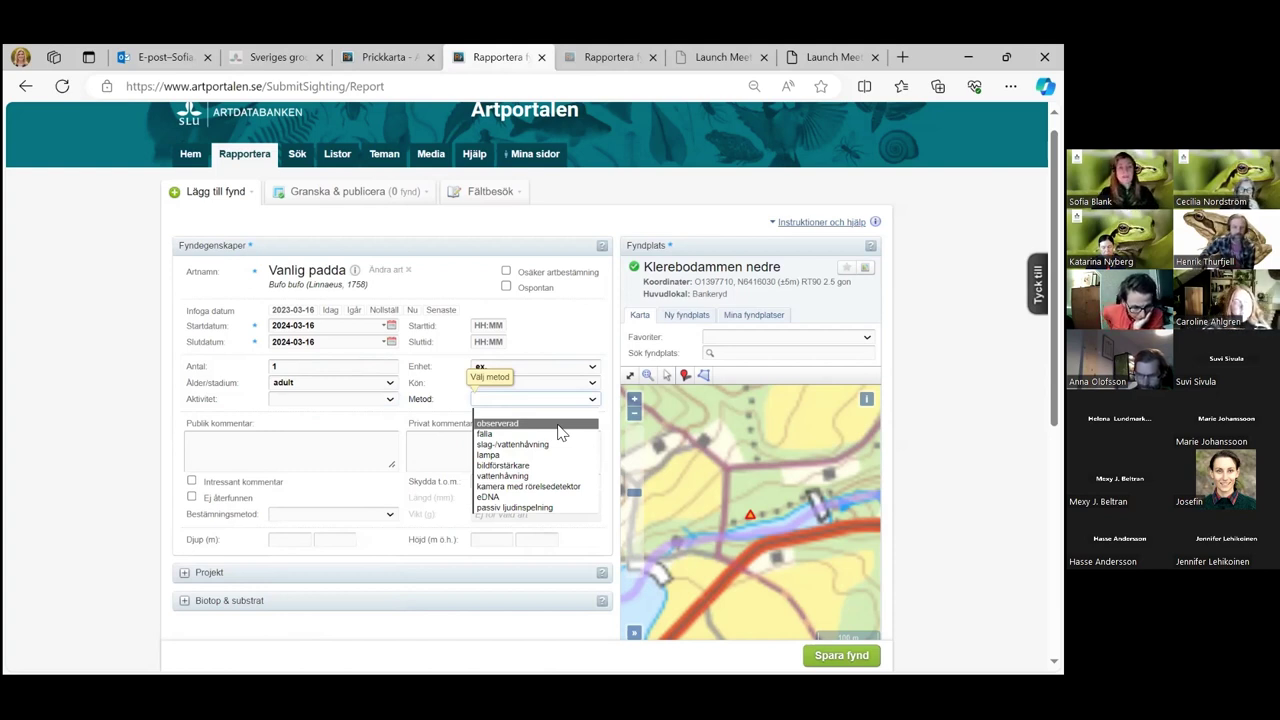
pyautogui.click(558, 425)
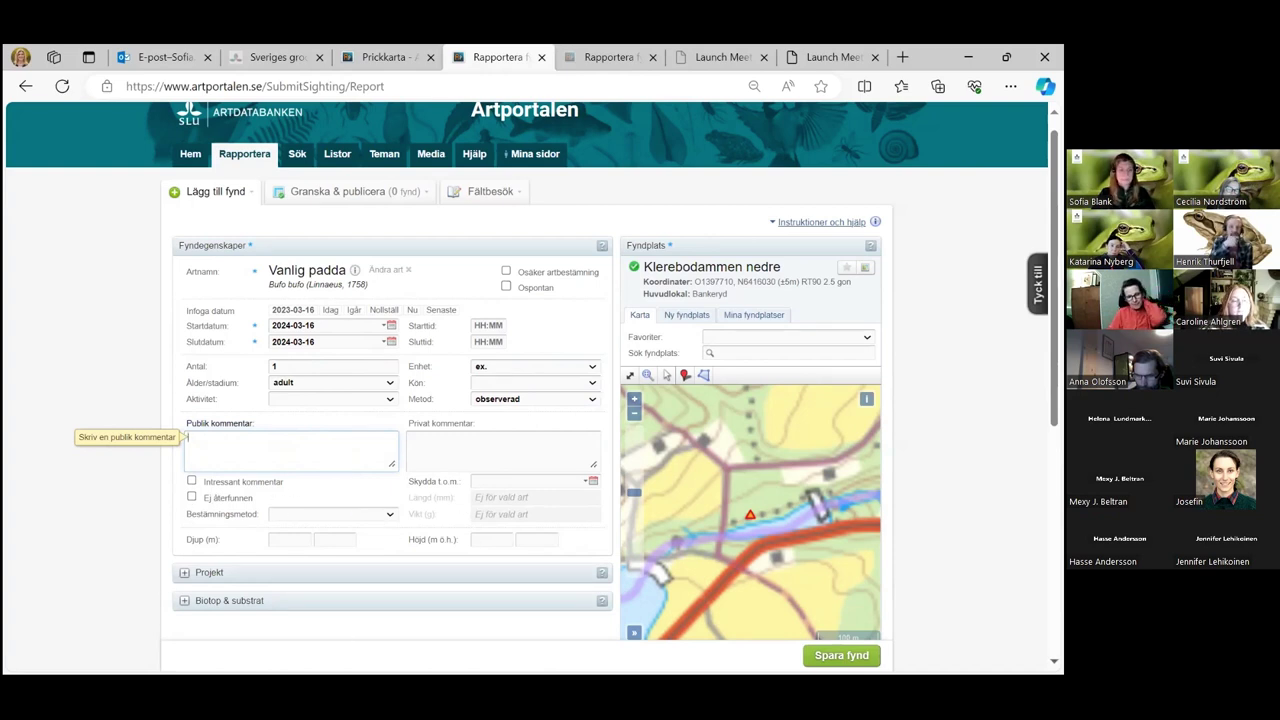
# Place a new find-site point on the map by the stream, southwest of the Klerebodammen nedre marker
pyautogui.scroll(-2, 527, 371)
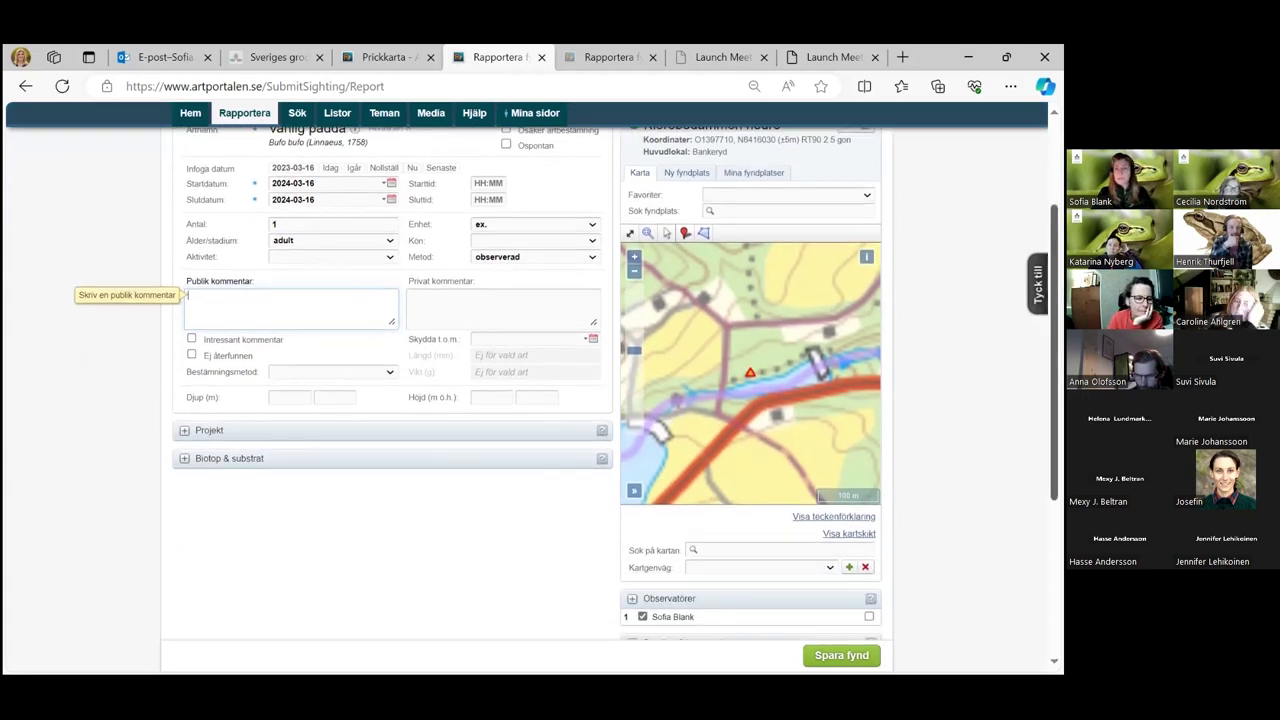
pyautogui.scroll(1, 760, 390)
pyautogui.moveTo(752, 393)
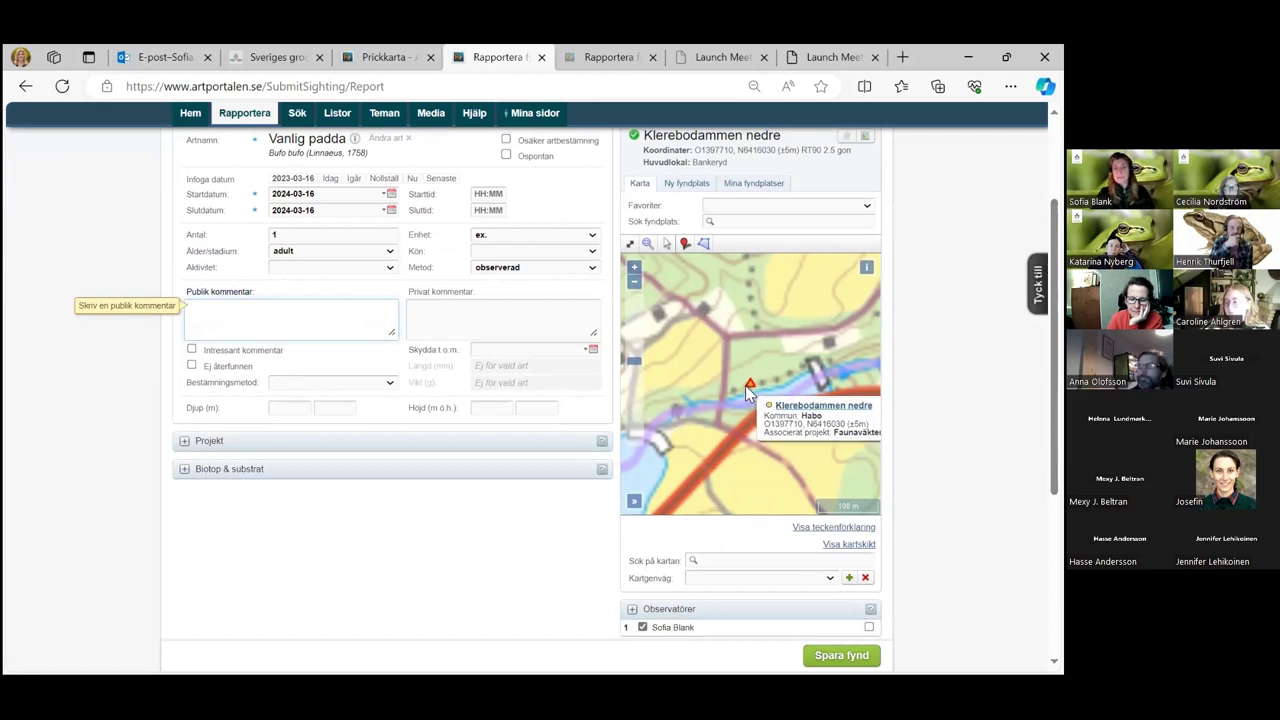
pyautogui.click(685, 245)
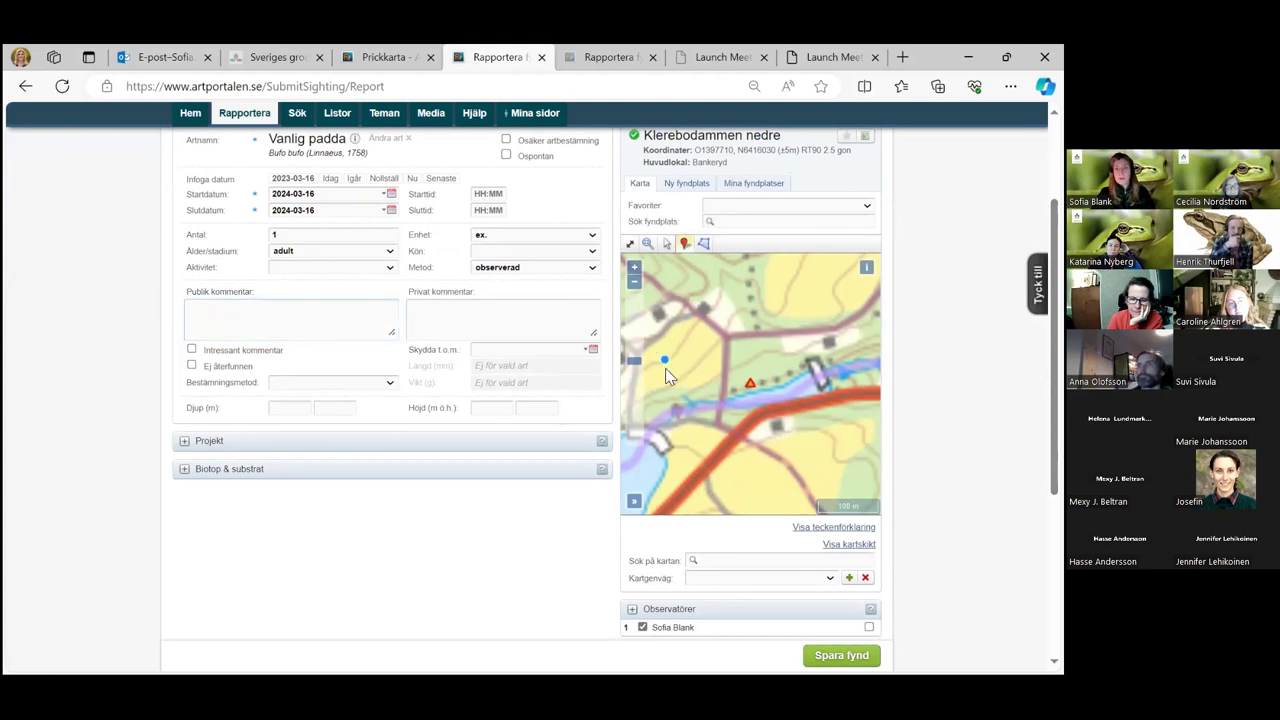
pyautogui.click(681, 402)
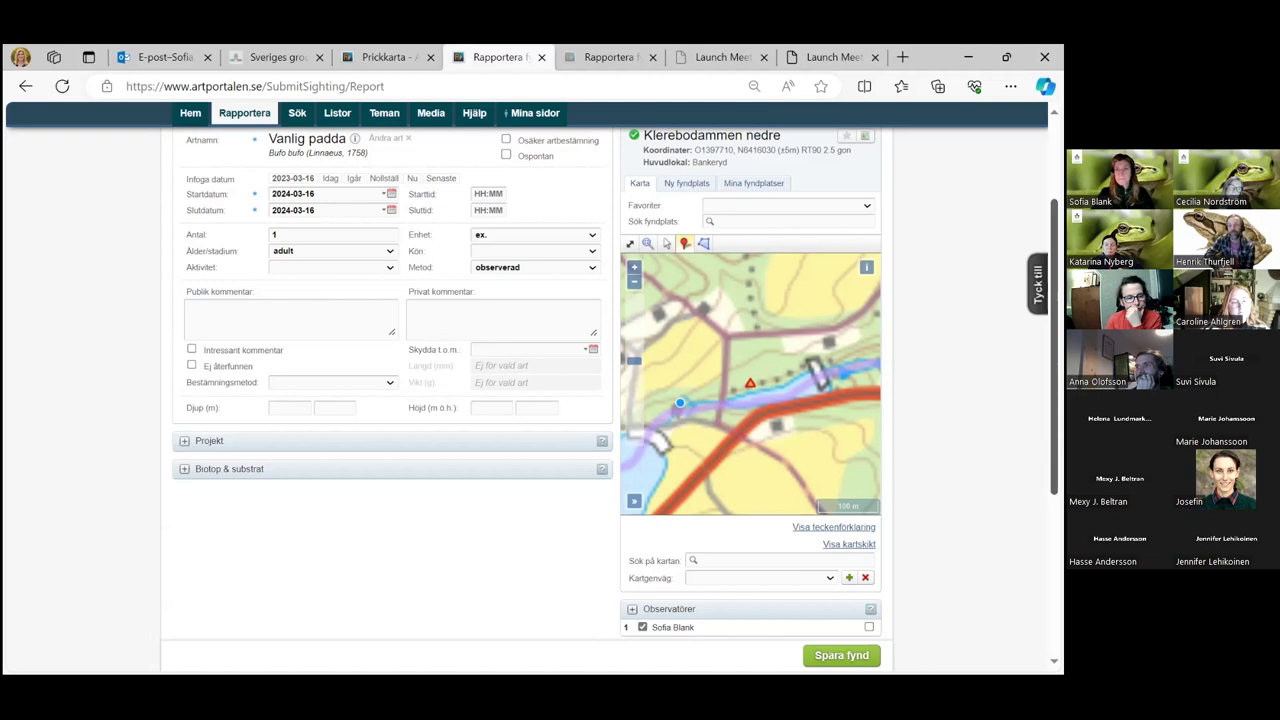
# Choose Klerebodammen nedre from the saved personal find sites and return to the find-site map
pyautogui.scroll(2, 610, 380)
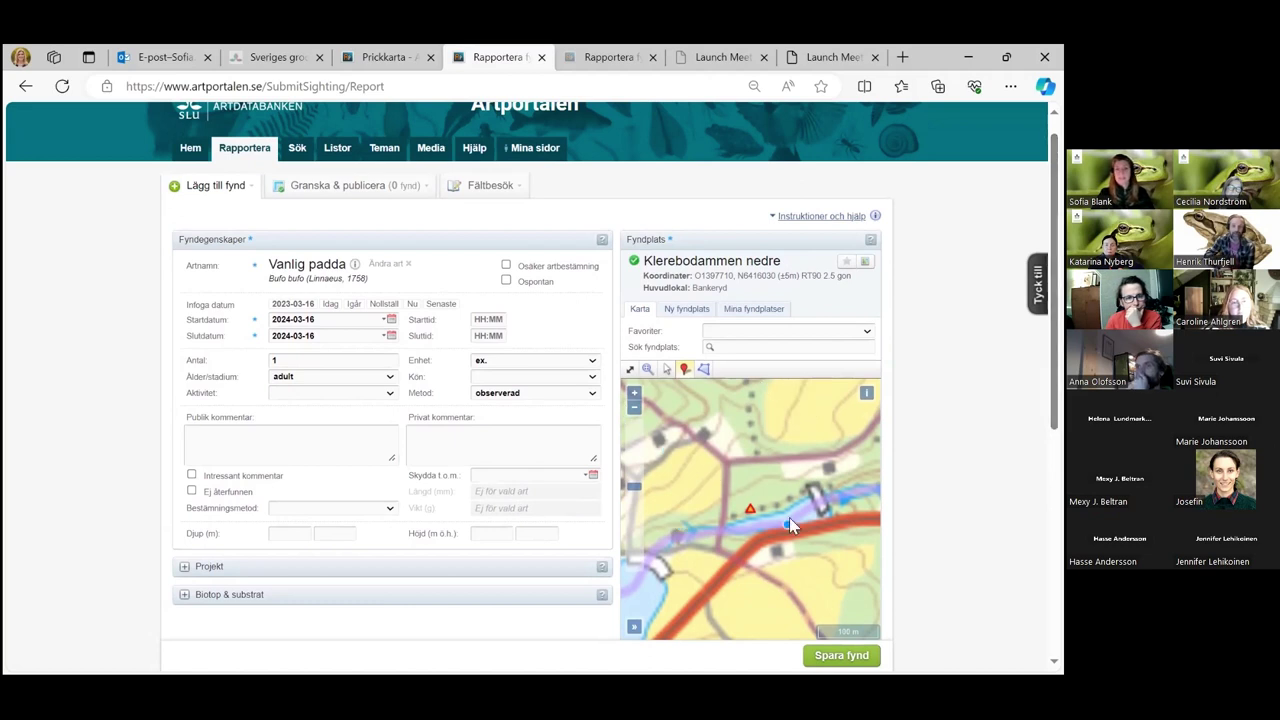
pyautogui.click(753, 310)
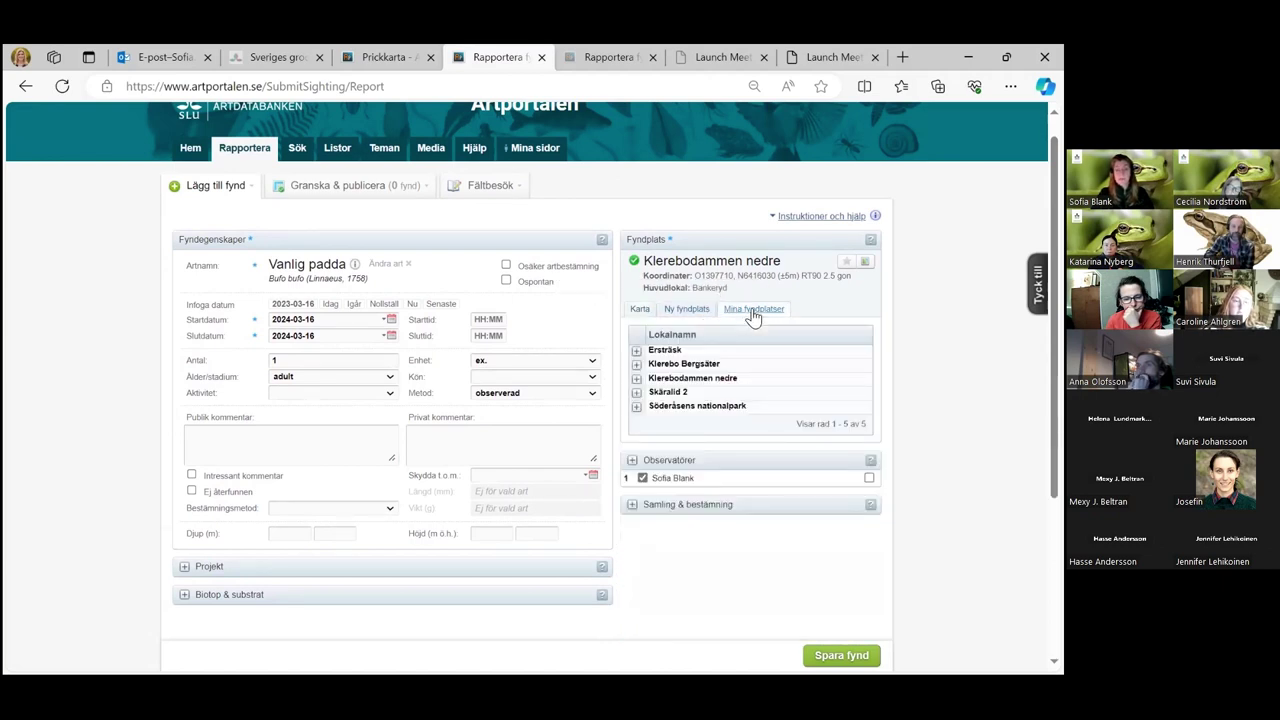
pyautogui.click(734, 380)
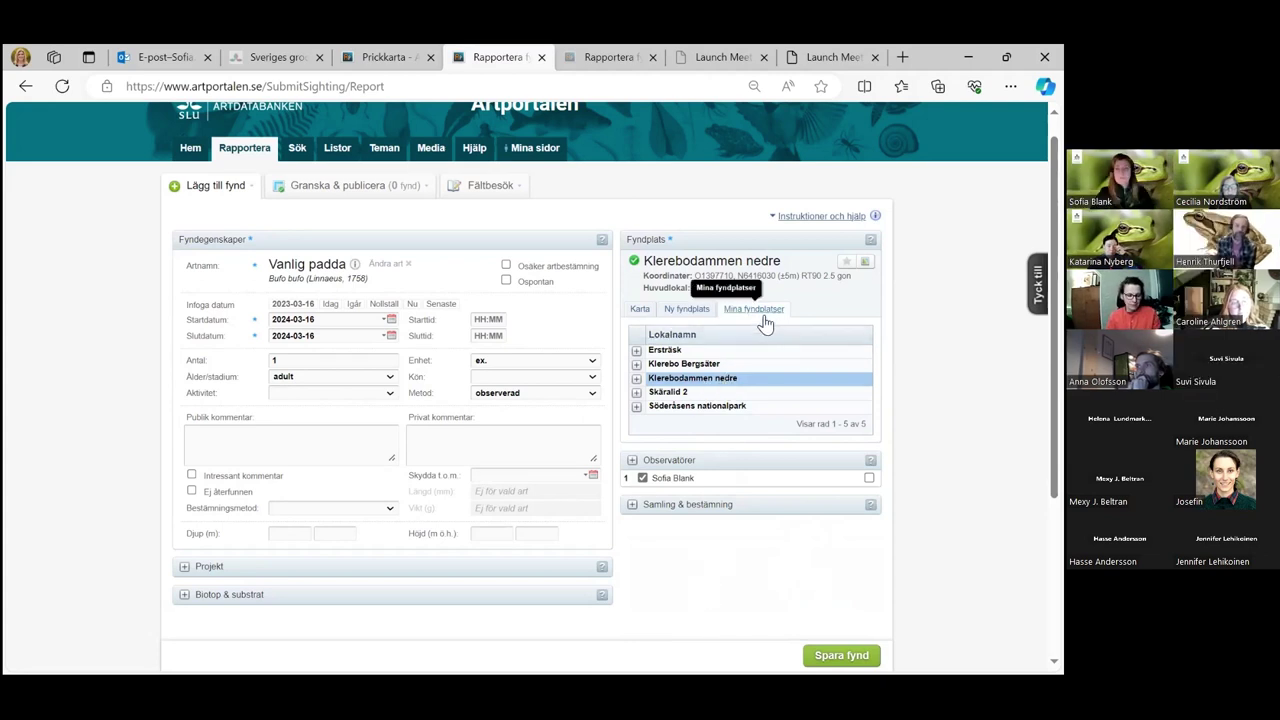
pyautogui.click(638, 312)
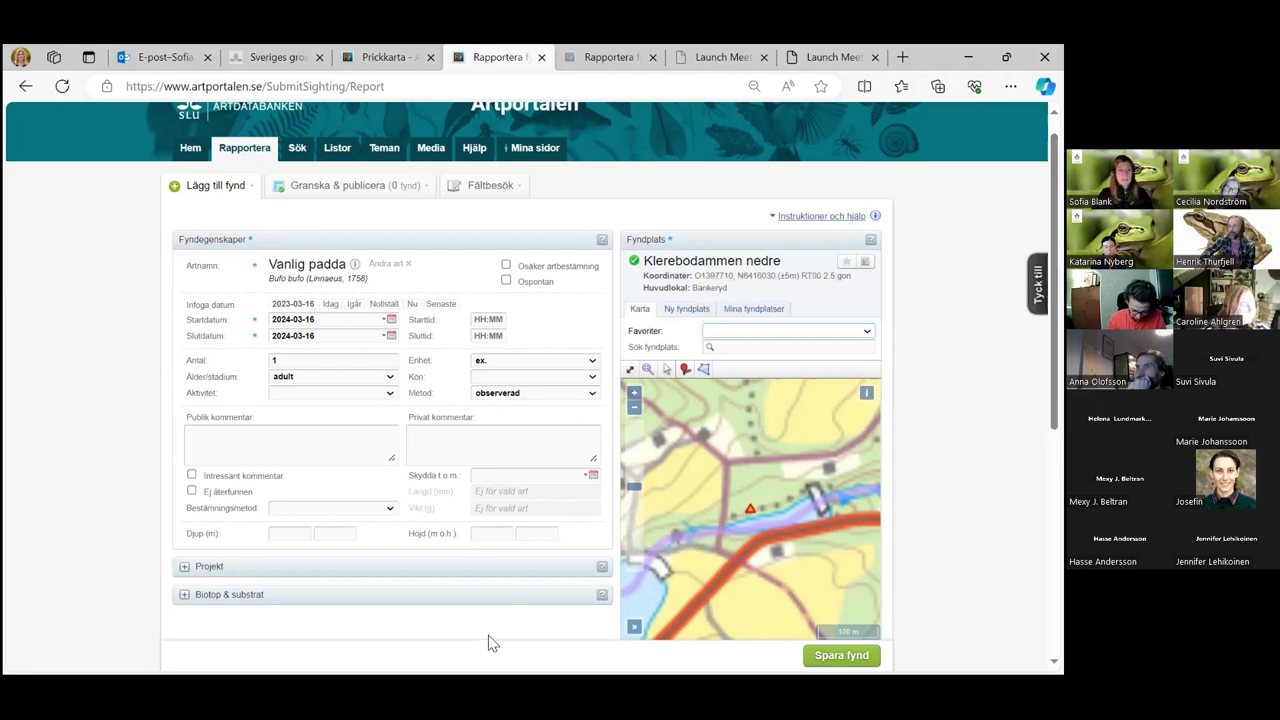
# Assign the sighting to the Faunaväkteri groddjur project in the Faunaväkteri category, and collapse the project section
pyautogui.click(185, 567)
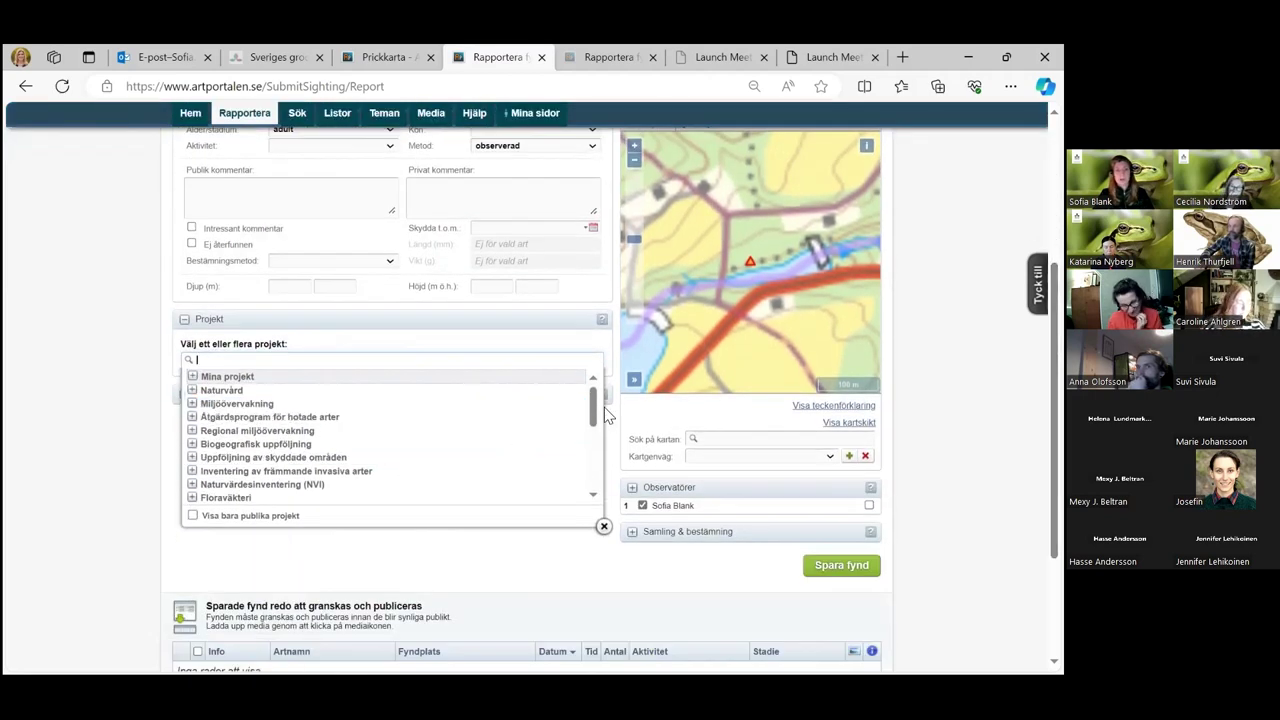
pyautogui.moveTo(590, 417); pyautogui.dragTo(590, 432)
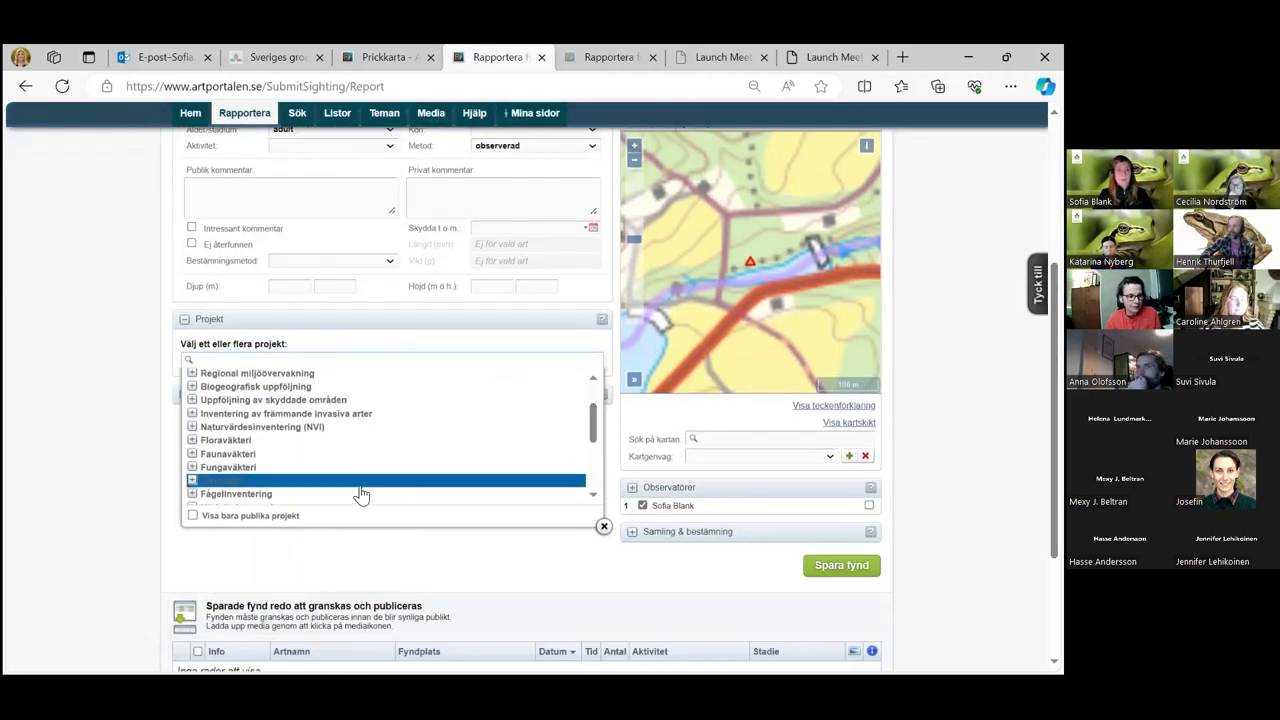
pyautogui.click(283, 458)
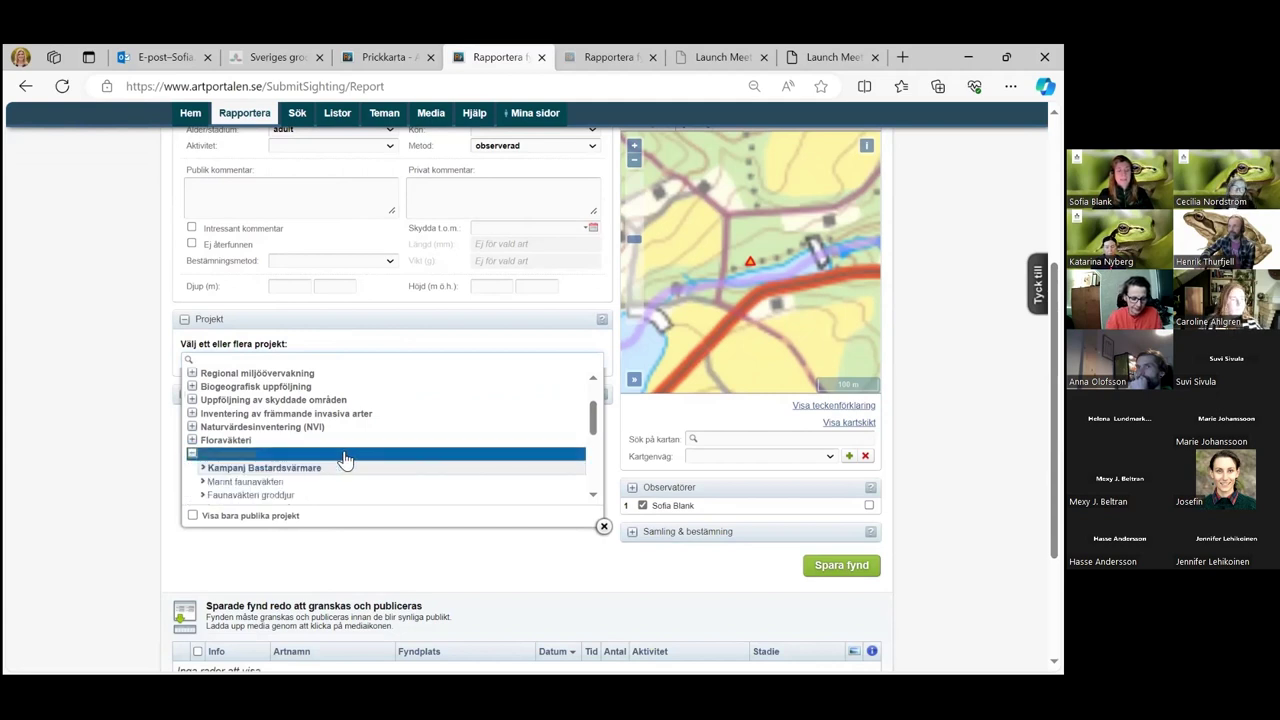
pyautogui.click(331, 498)
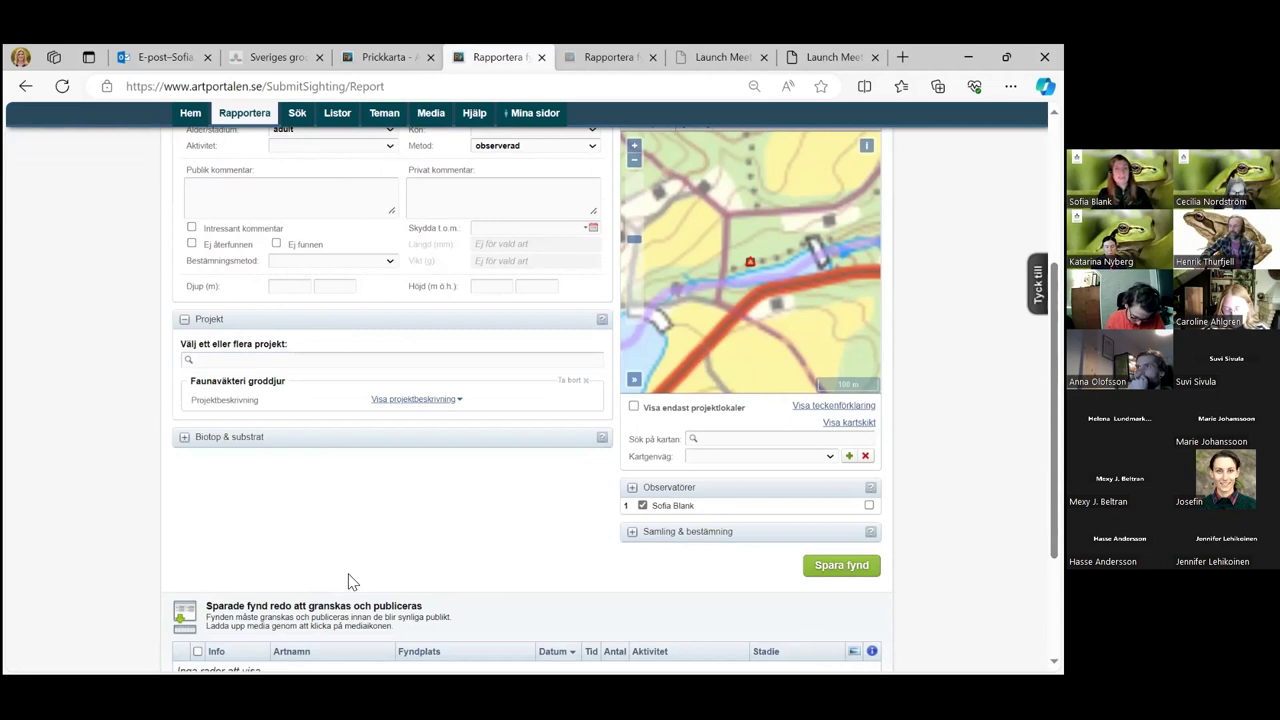
pyautogui.click(185, 320)
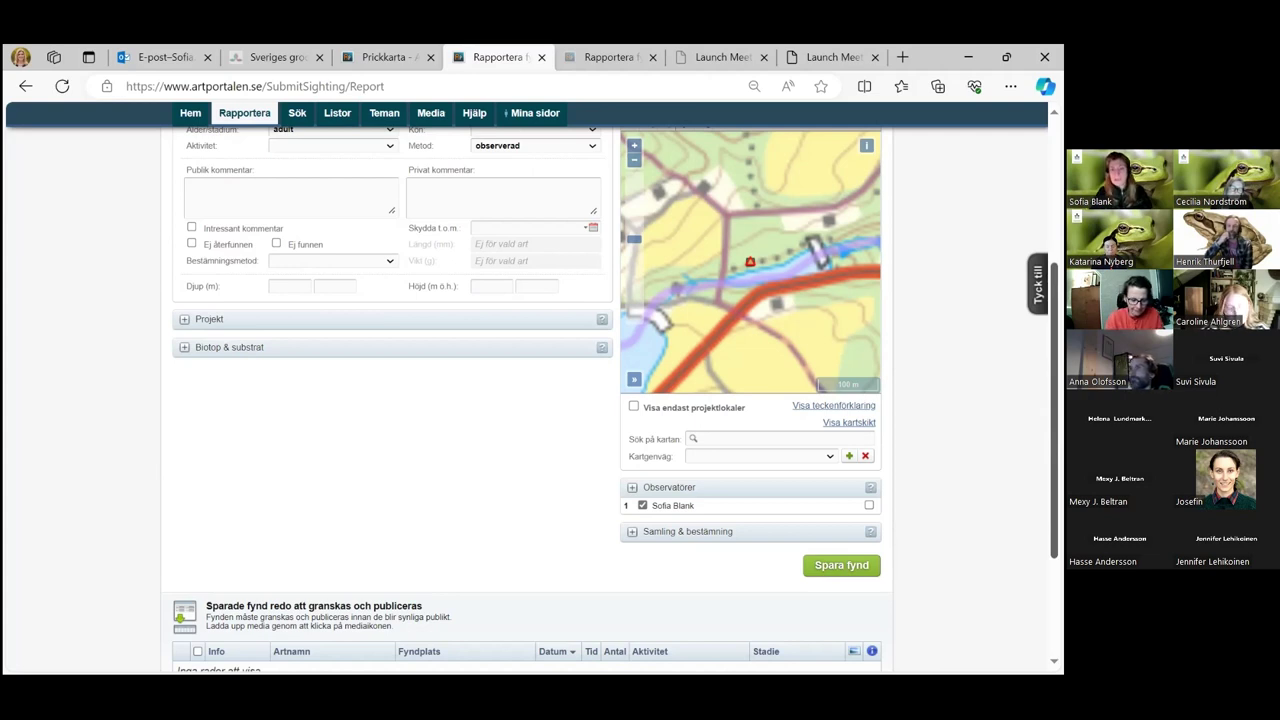
# Save the Vanlig padda sighting and go to the list of saved sightings awaiting review
pyautogui.scroll(-2, 829, 517)
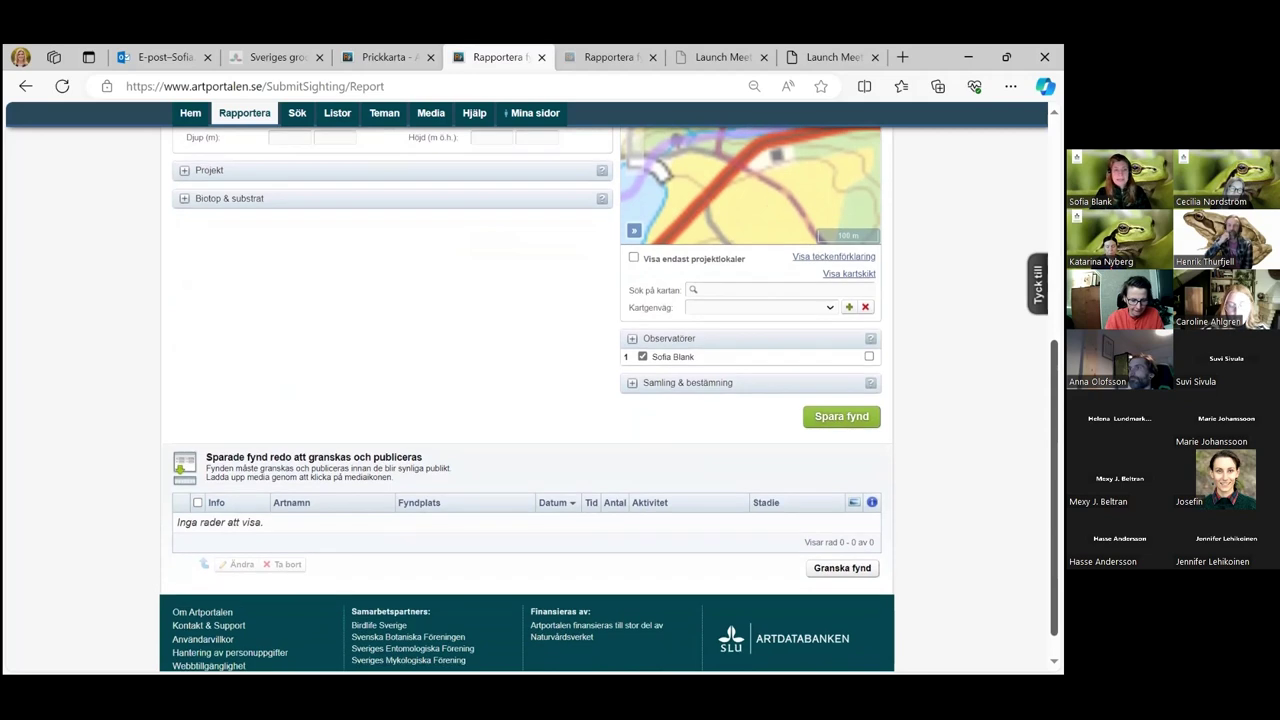
pyautogui.click(838, 420)
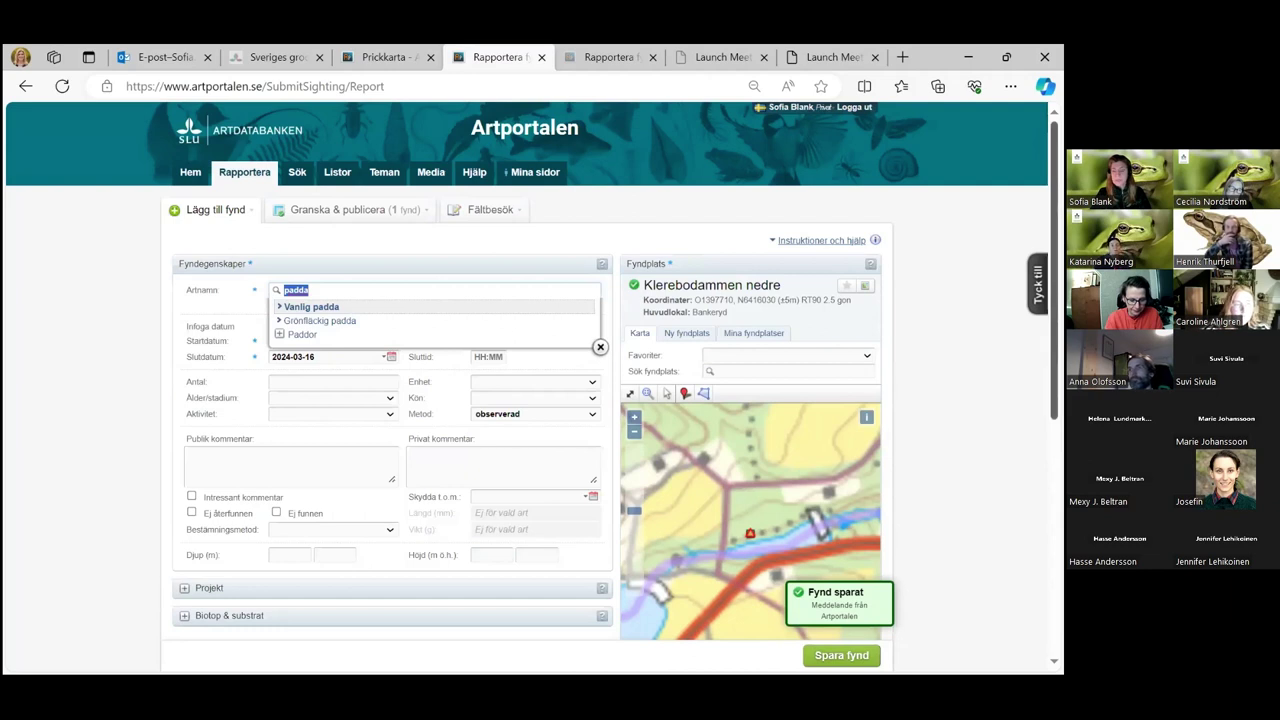
pyautogui.scroll(-5, 836, 420)
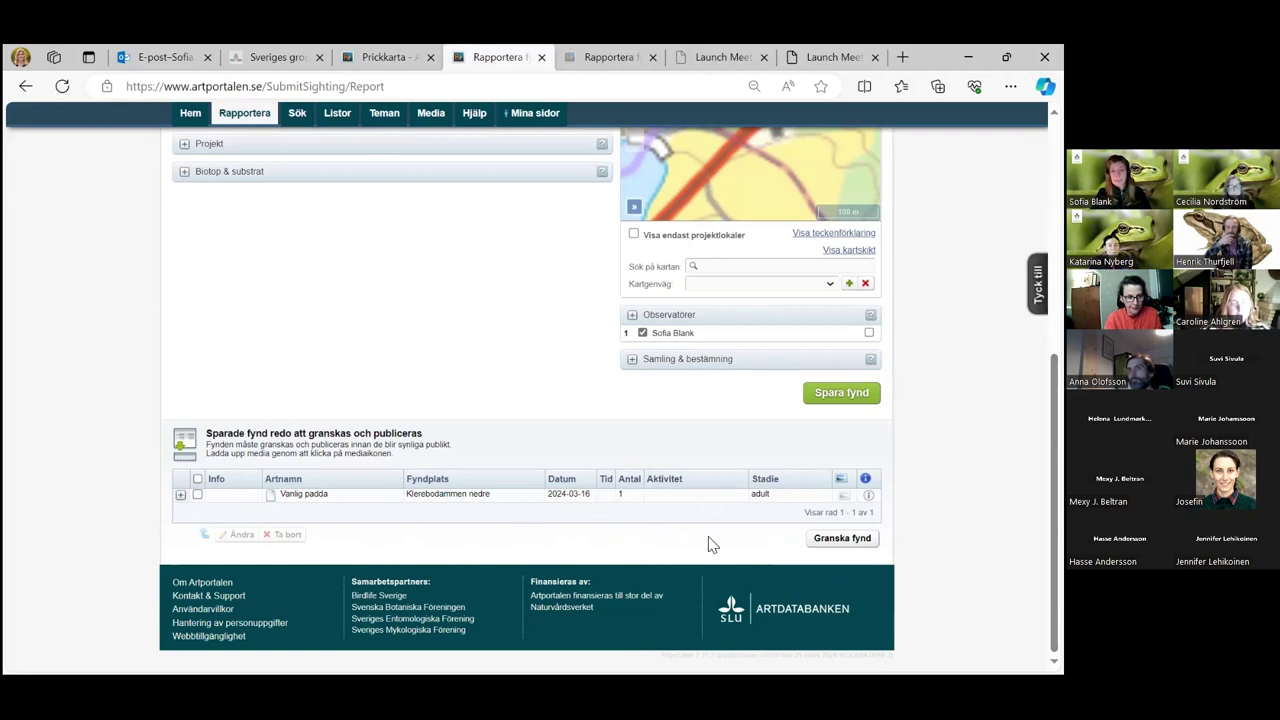
# View the image upload for the saved Vanlig padda sighting, close it without adding files, and proceed to reviewing the sighting
pyautogui.click(845, 497)
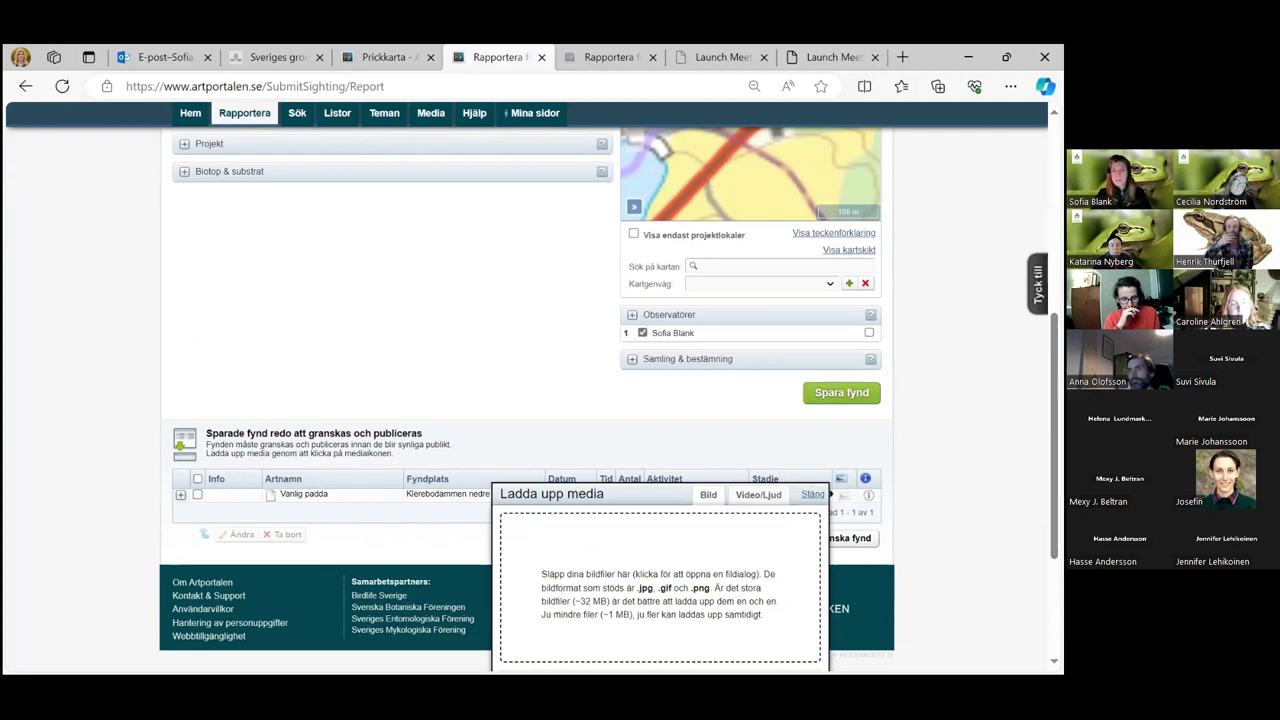
pyautogui.click(812, 495)
pyautogui.click(835, 542)
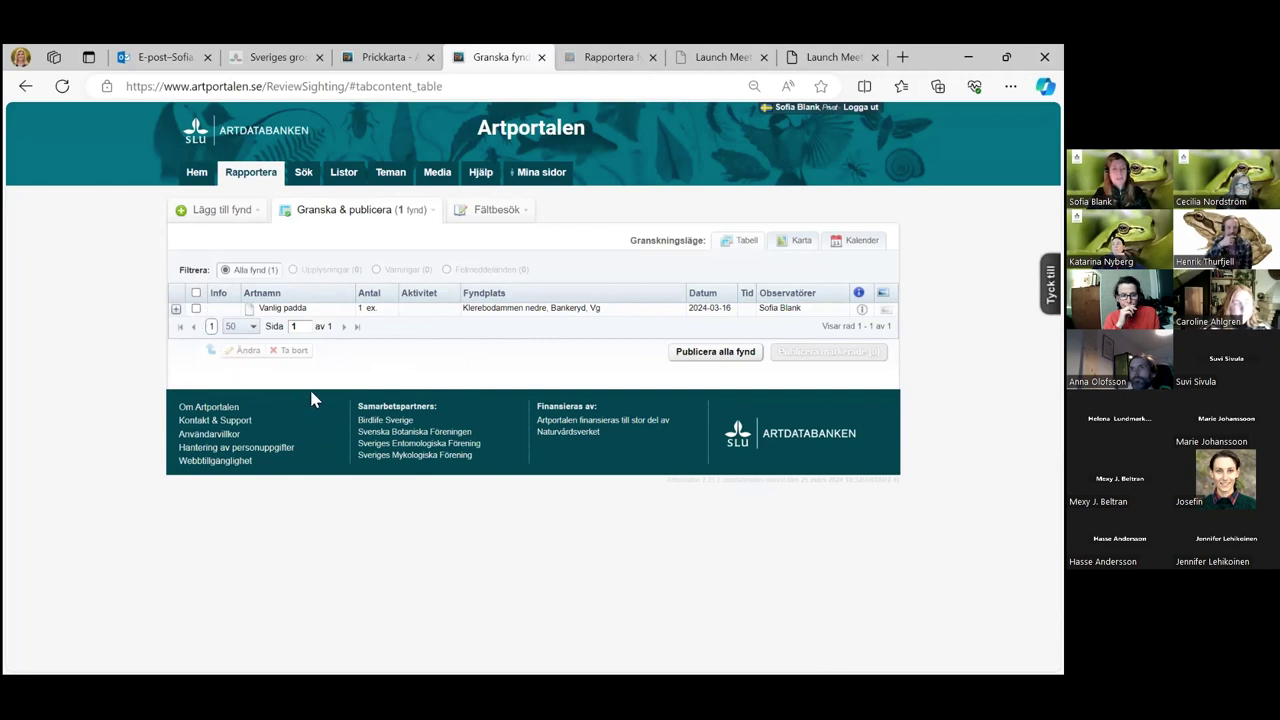
# Open the Vanlig padda sighting for editing, look through its details and project, and save it back to the review list
pyautogui.click(197, 310)
pyautogui.click(240, 351)
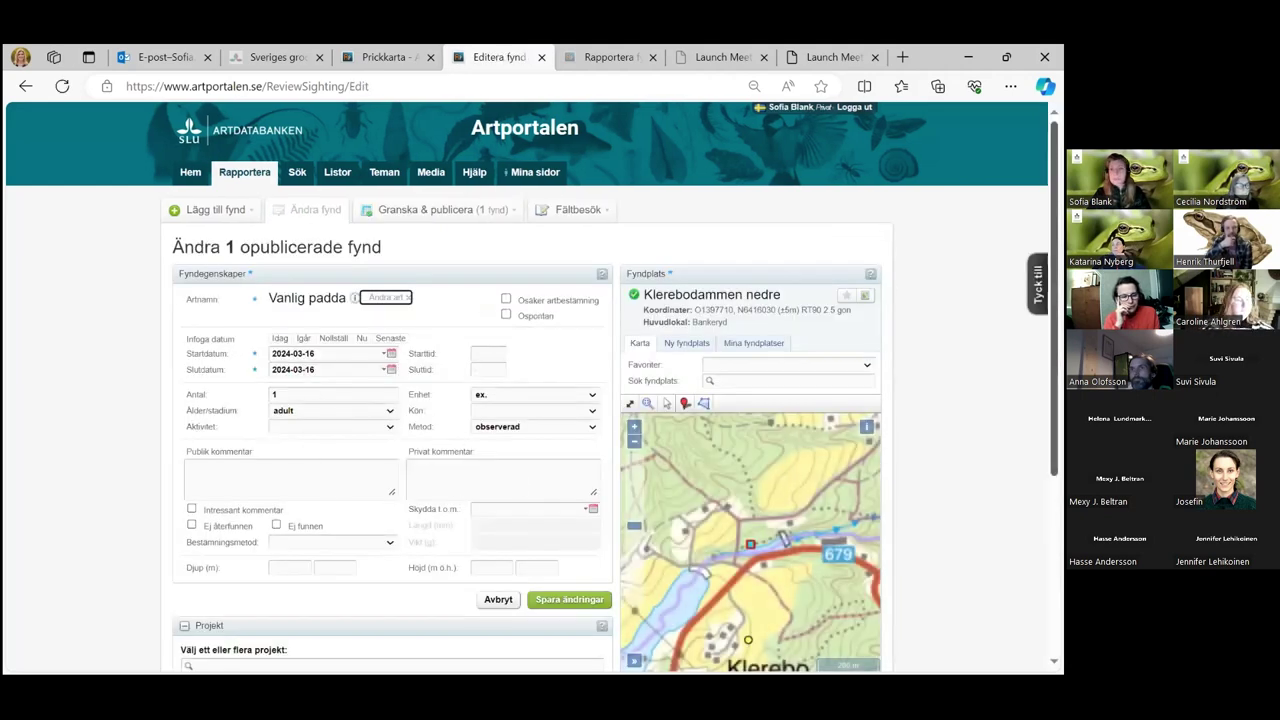
pyautogui.scroll(-5, 818, 510)
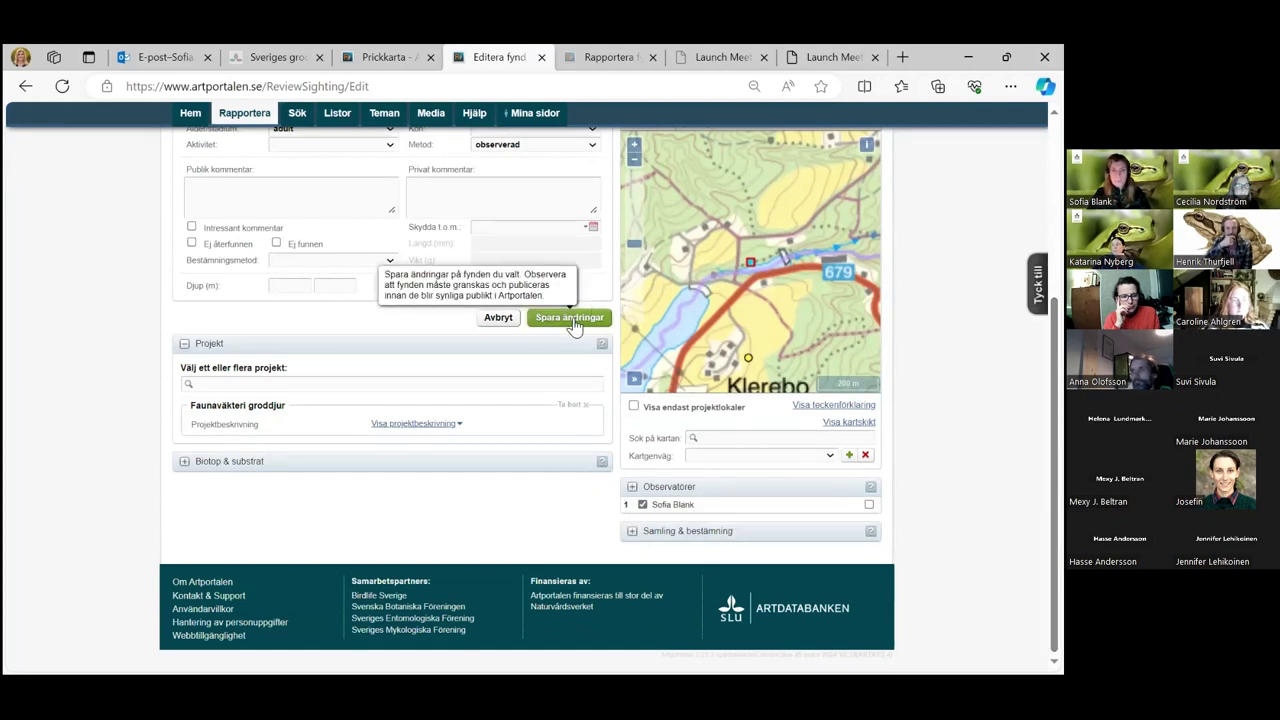
pyautogui.click(569, 318)
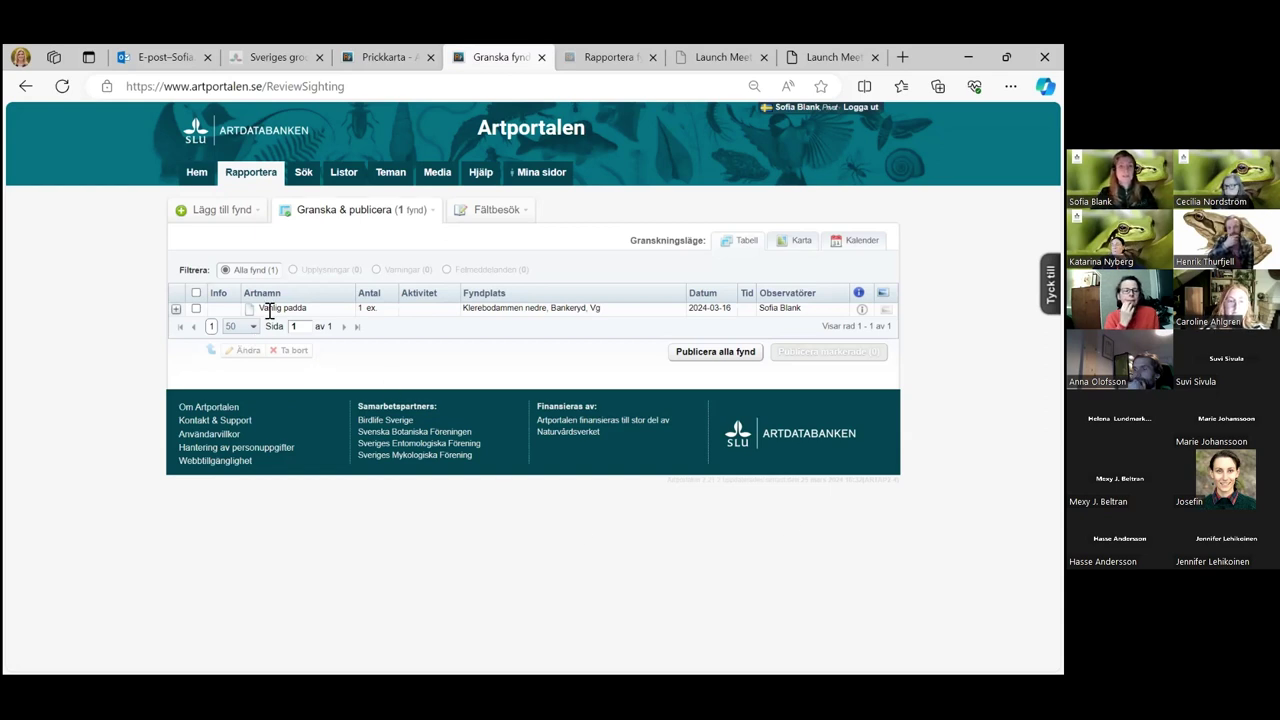
pyautogui.moveTo(298, 312)
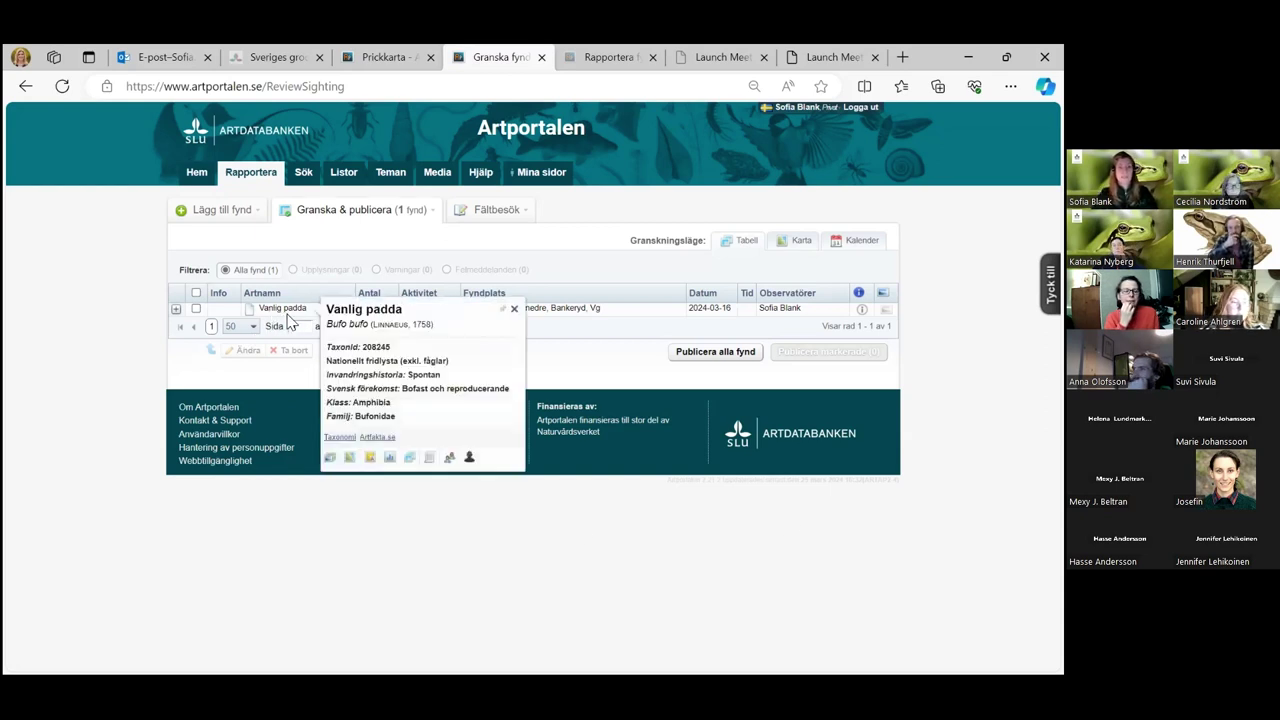